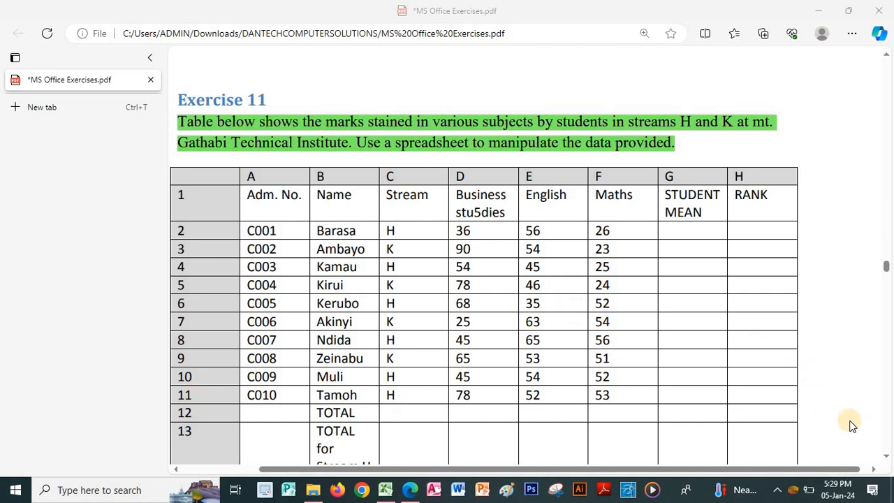
Bring the Marks workbook up in Excel
click(886, 456)
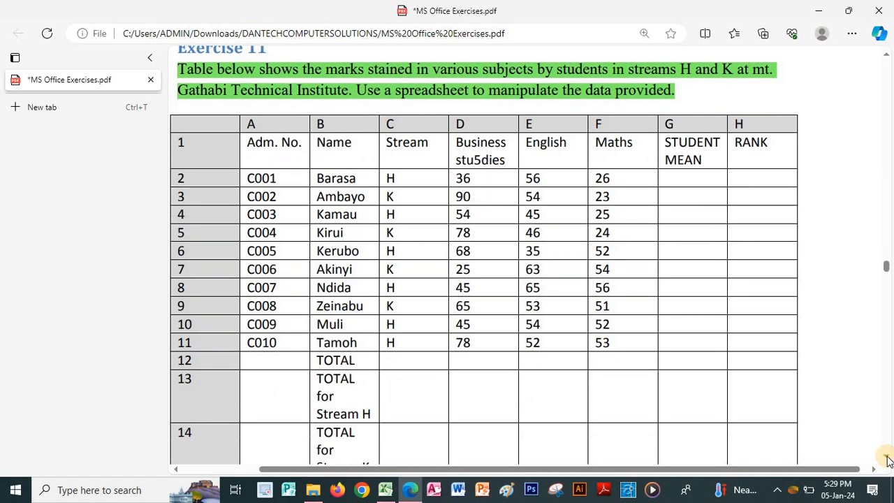
click(887, 456)
click(887, 457)
click(887, 456)
click(887, 457)
click(887, 457)
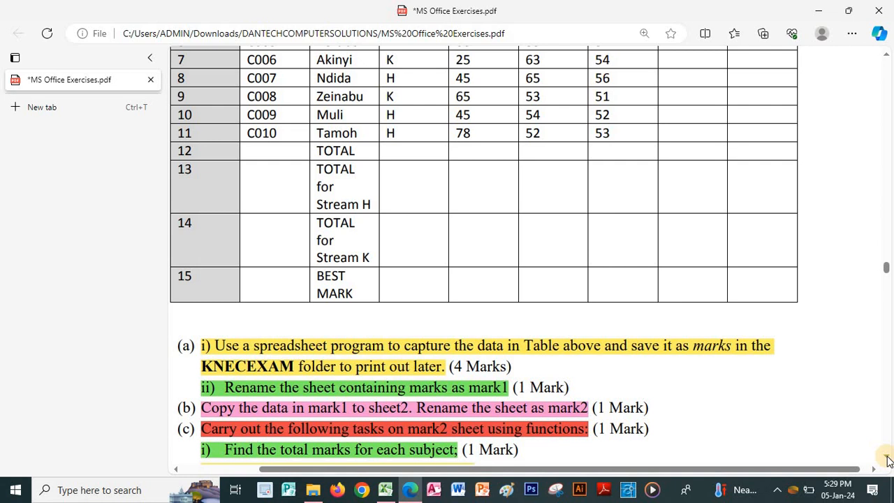
scroll(887, 459, up, 3)
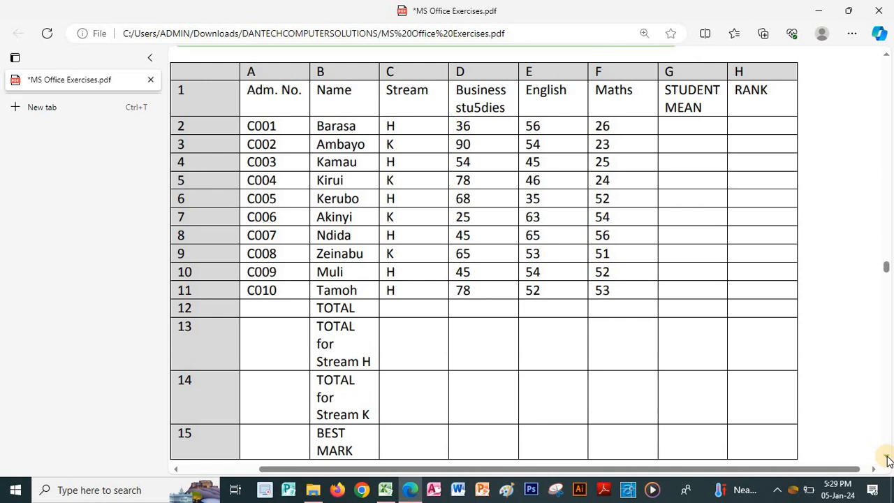
scroll(887, 460, down, 1)
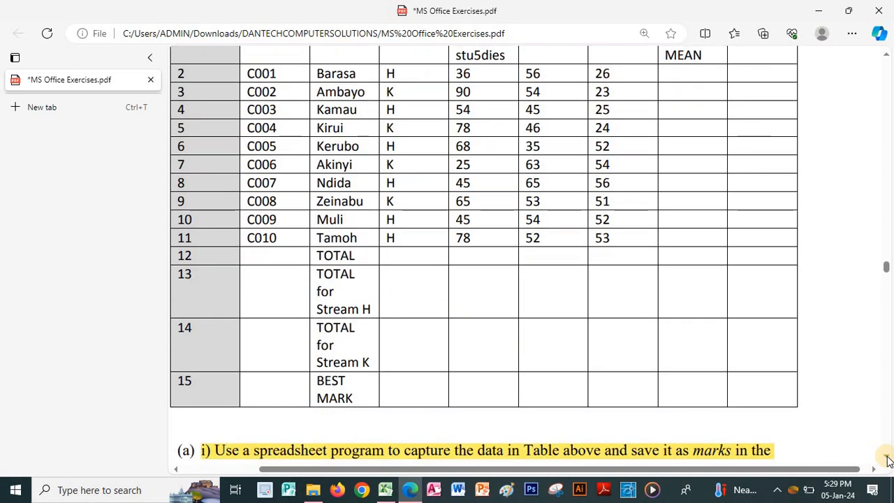
scroll(887, 460, up, 1)
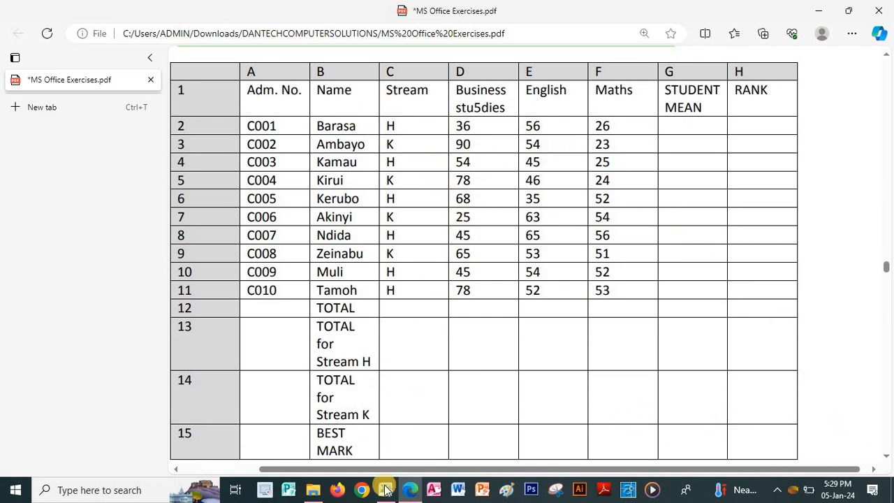
mouse_move(387, 492)
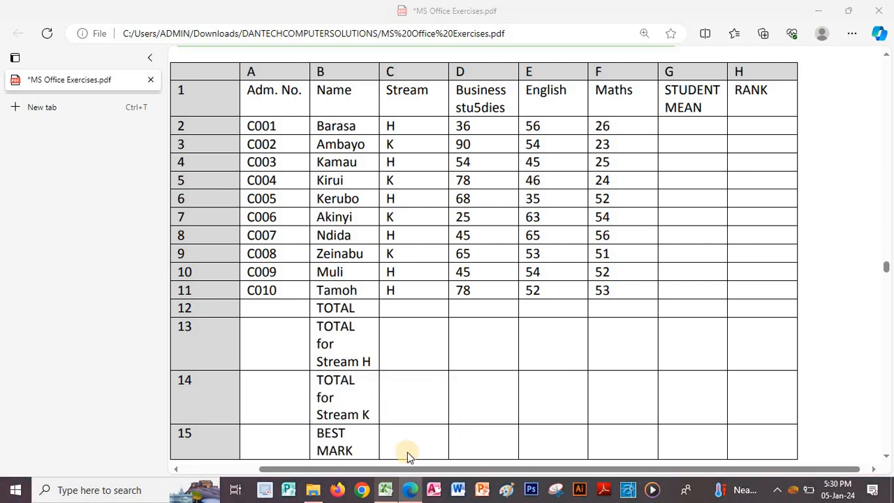
click(385, 489)
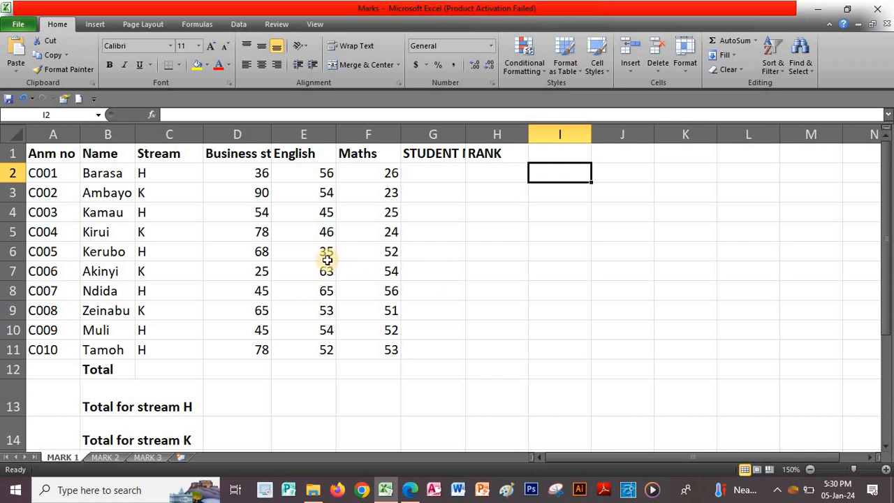
Apply All Borders to the marks table A1:H15
drag(61, 152, 495, 403)
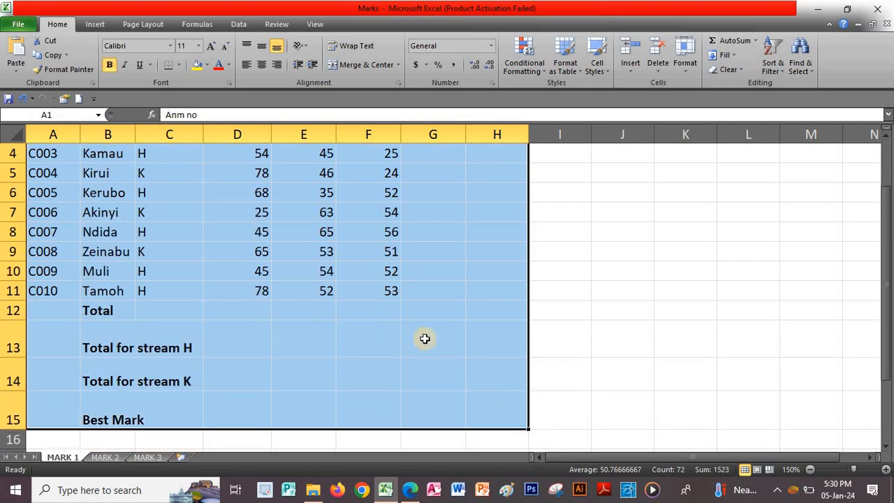
click(178, 65)
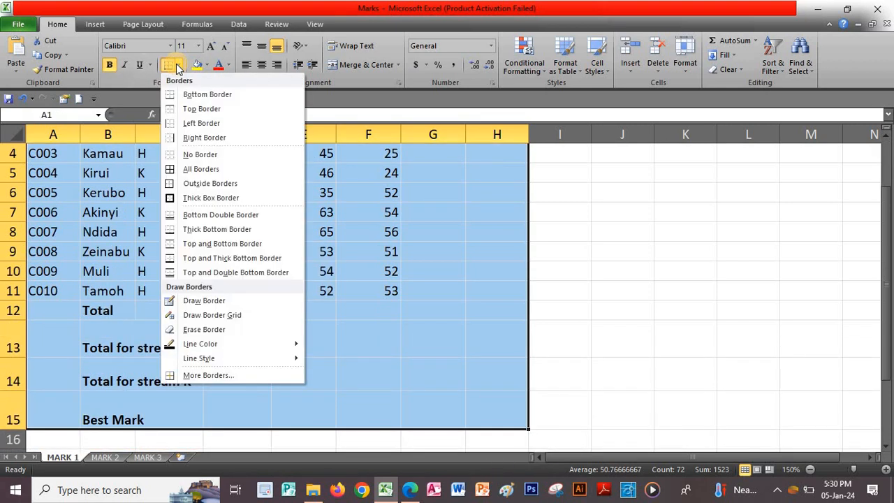
click(191, 169)
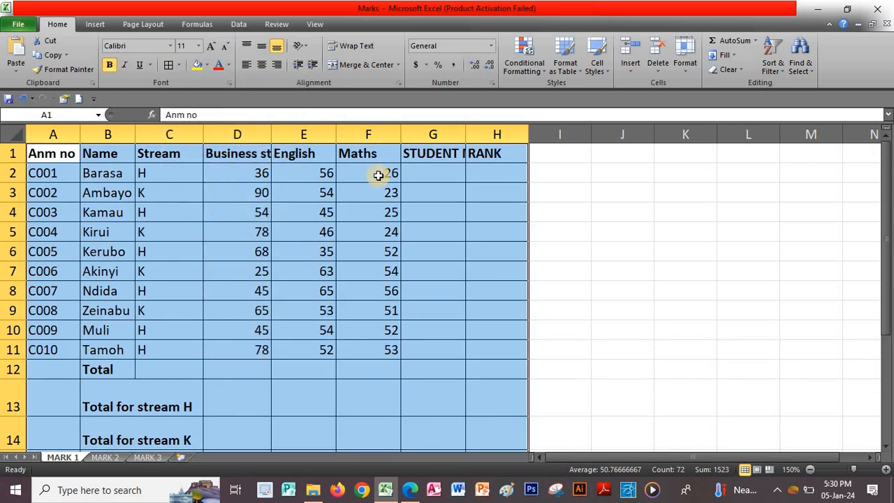
click(544, 152)
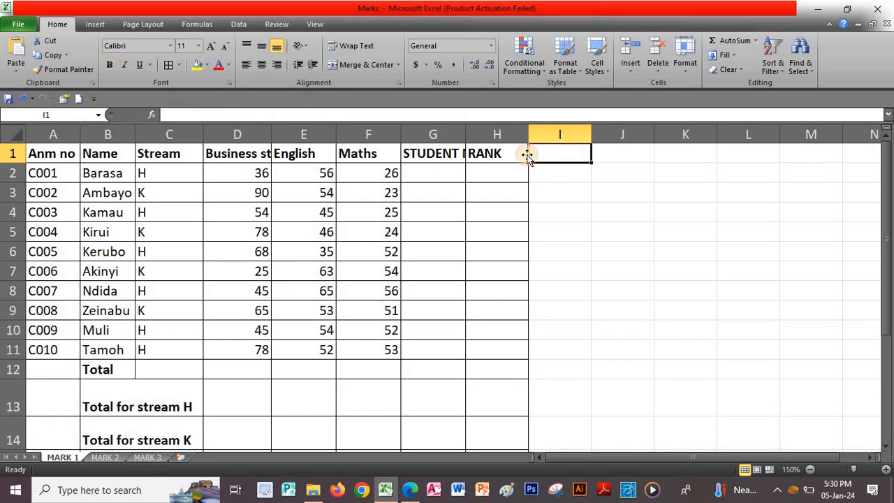
Make the header row 1 labels wrap and align to the top of their cells
click(13, 152)
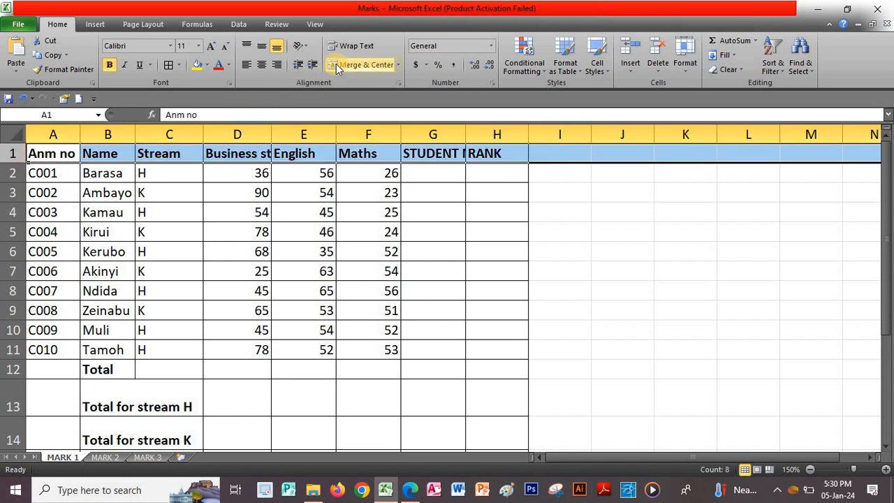
click(357, 46)
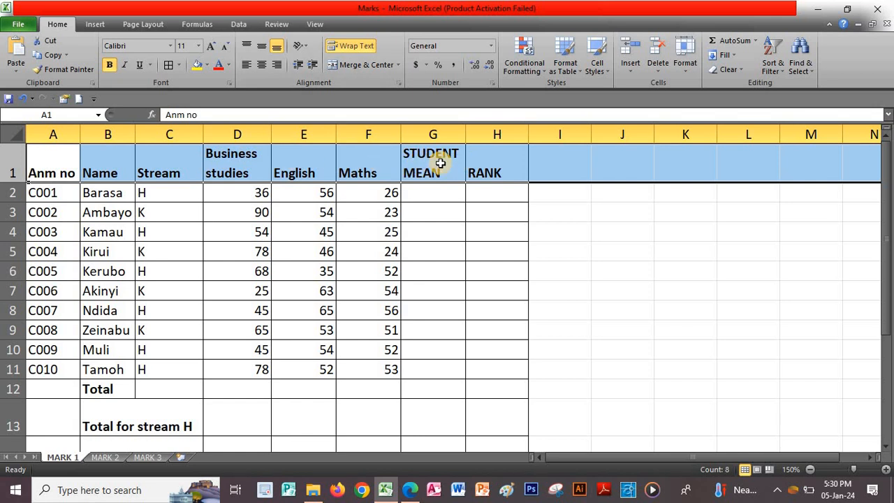
click(248, 47)
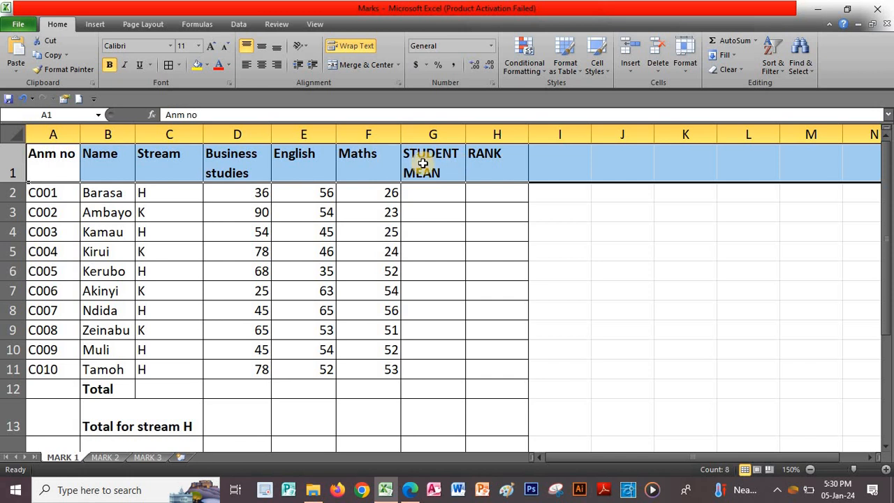
click(565, 189)
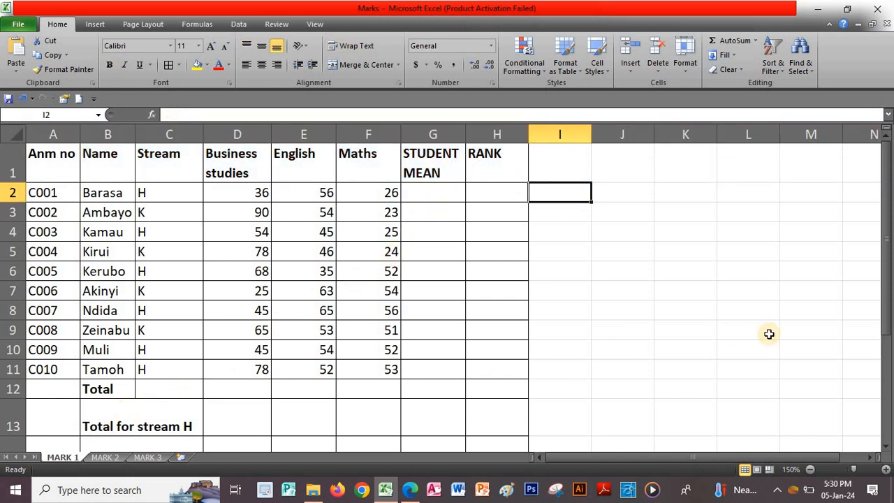
click(884, 447)
click(885, 448)
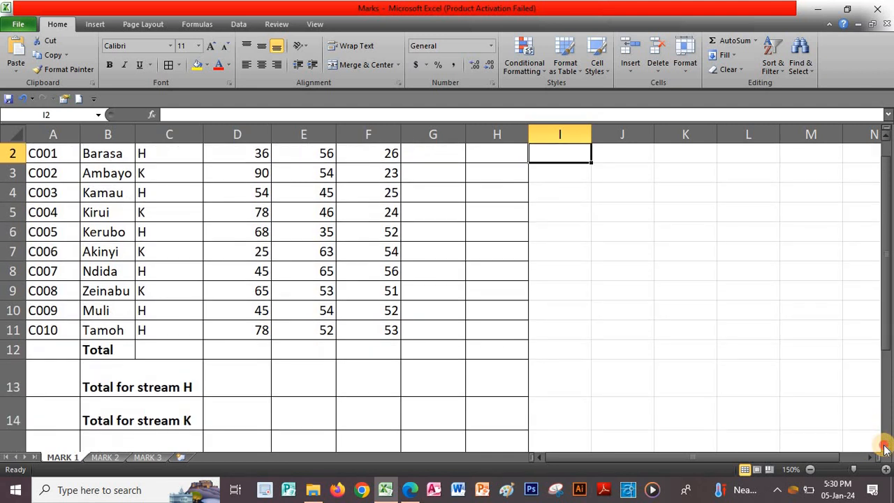
Wrap the labels in B13:B15, widen column B slightly and fit row 13 to its text
click(885, 448)
click(885, 447)
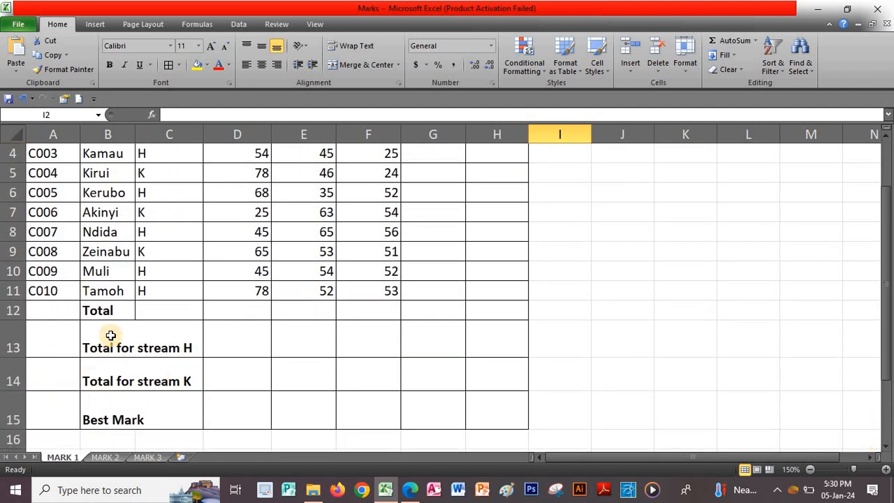
drag(105, 346, 113, 400)
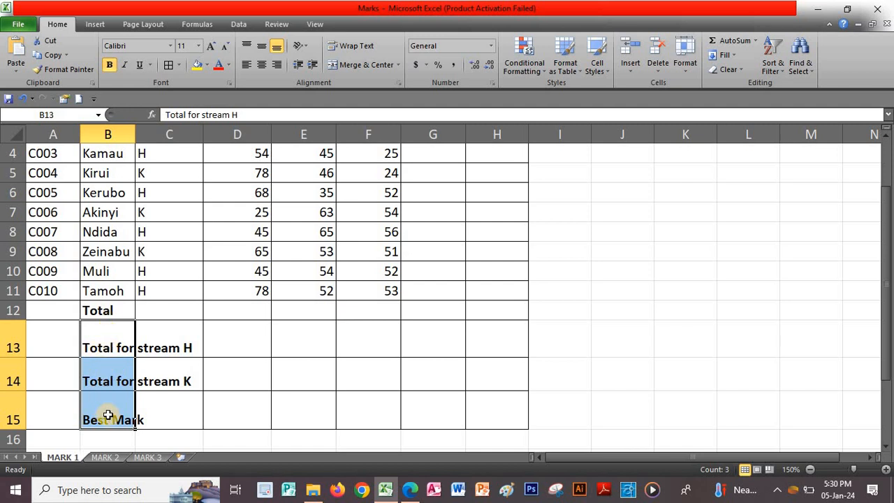
click(347, 46)
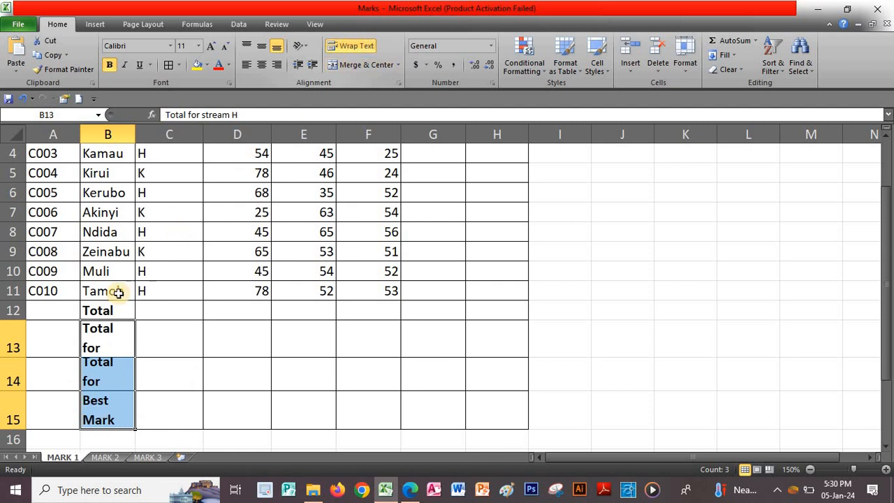
click(13, 354)
click(12, 354)
click(181, 369)
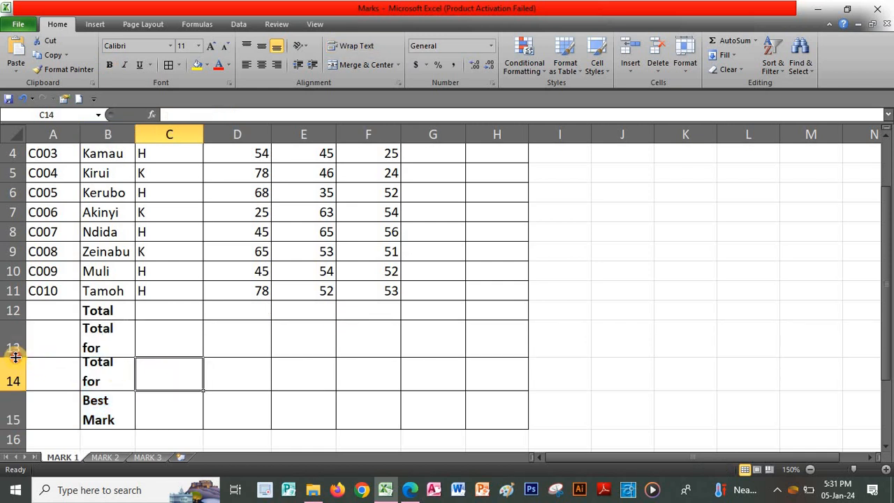
double_click(12, 357)
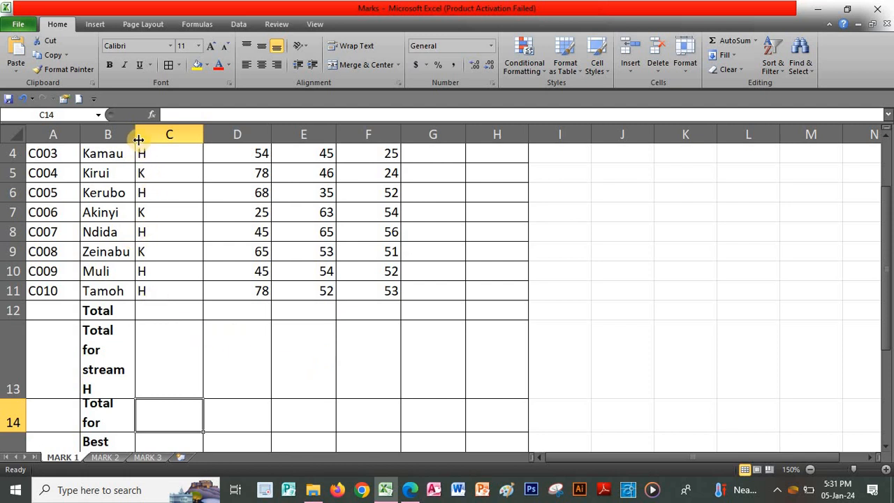
drag(137, 140, 139, 139)
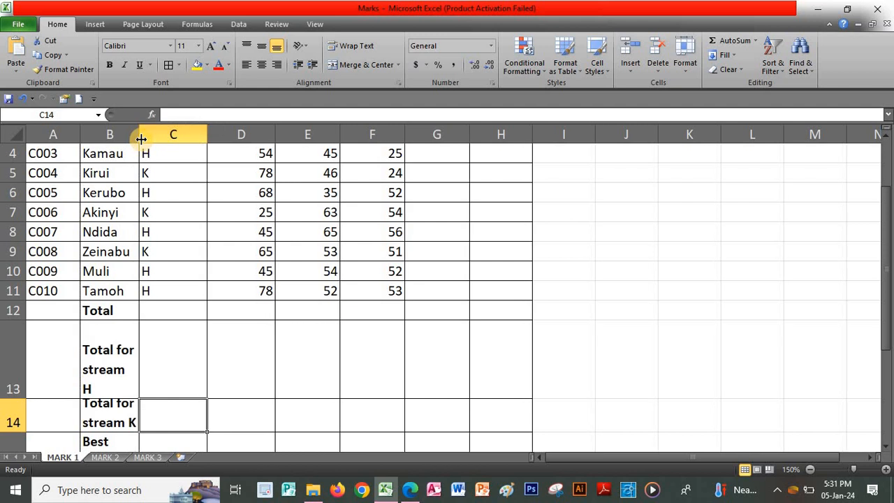
double_click(11, 396)
Heighten row 14 and narrow column B so 'Total for stream K' wraps fully
click(14, 396)
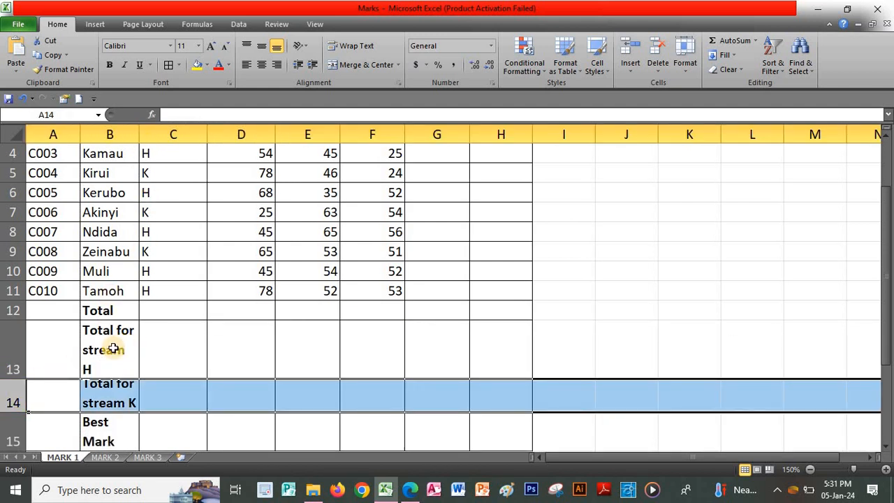
drag(122, 346, 110, 438)
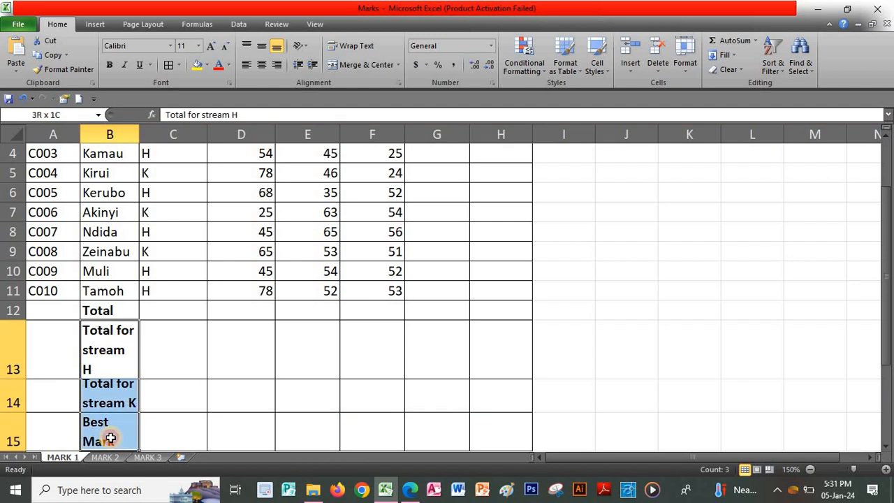
click(364, 47)
click(364, 47)
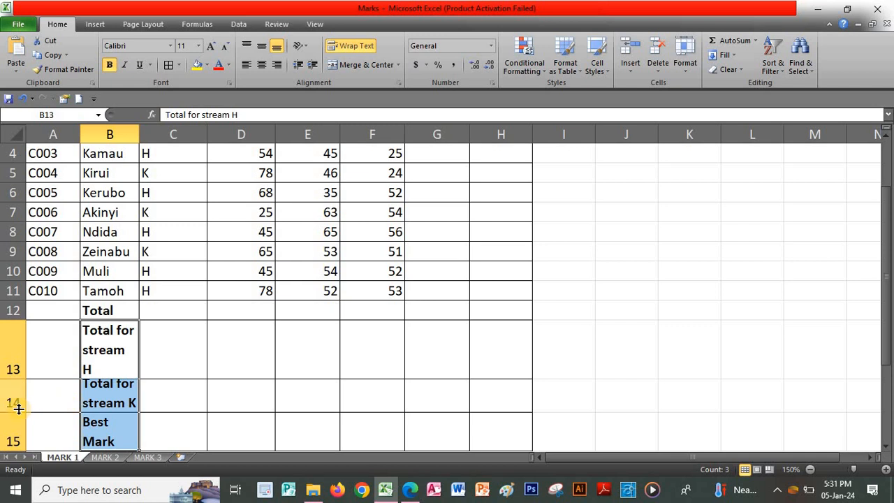
drag(19, 409, 19, 409)
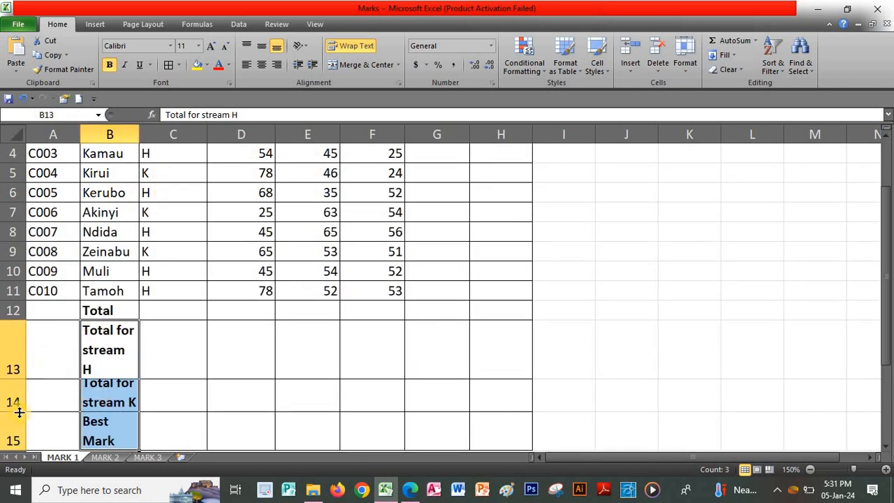
drag(19, 412, 19, 411)
click(130, 403)
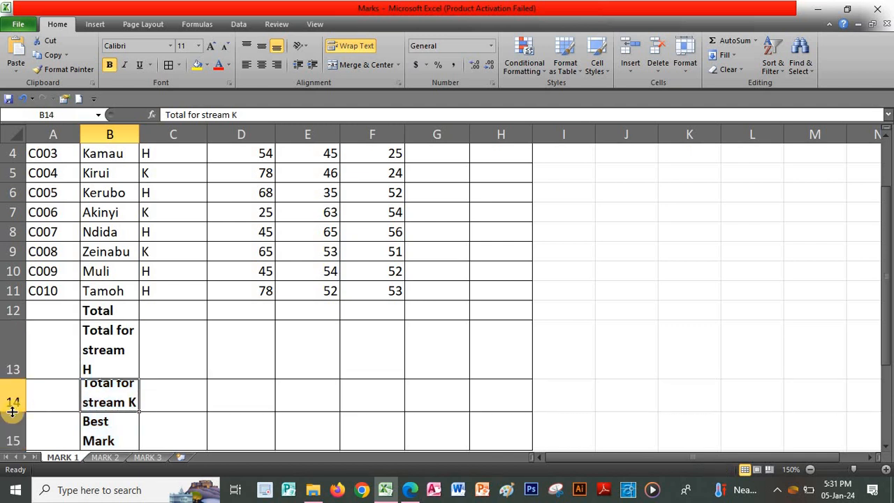
drag(12, 412, 16, 438)
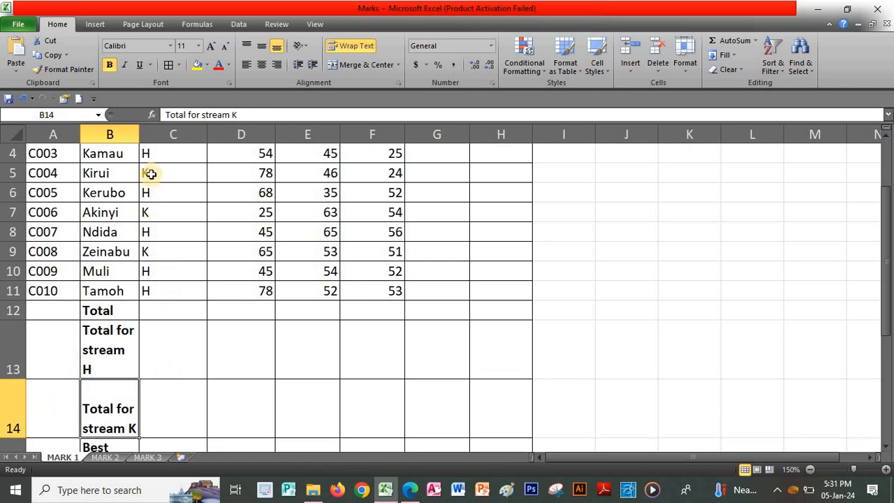
drag(140, 136, 139, 137)
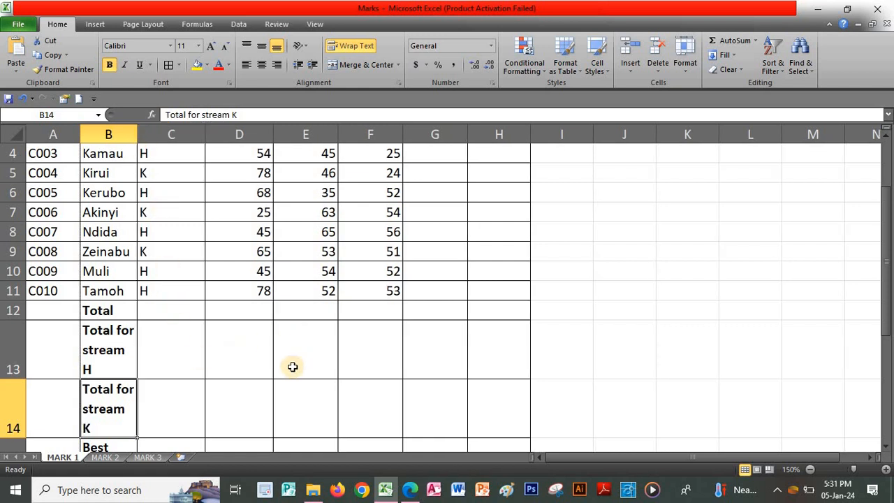
click(639, 345)
Save the Marks workbook, then return to the exercise PDF
scroll(374, 339, up, 1)
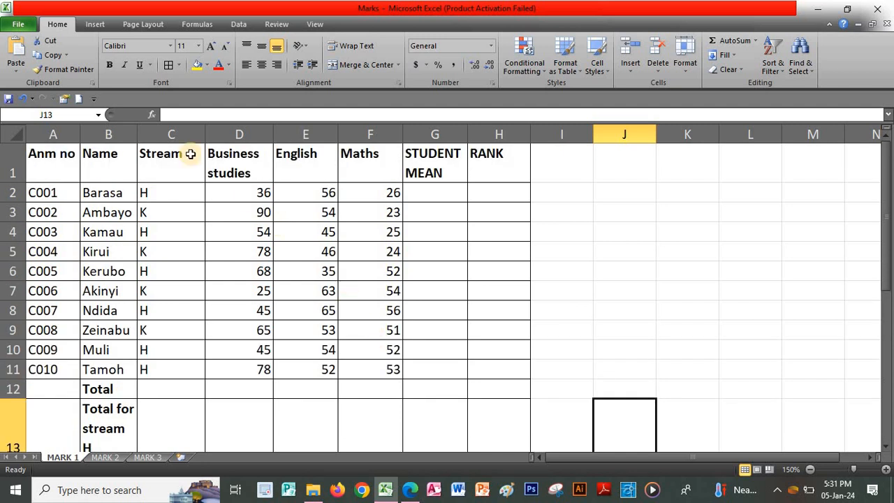
click(569, 176)
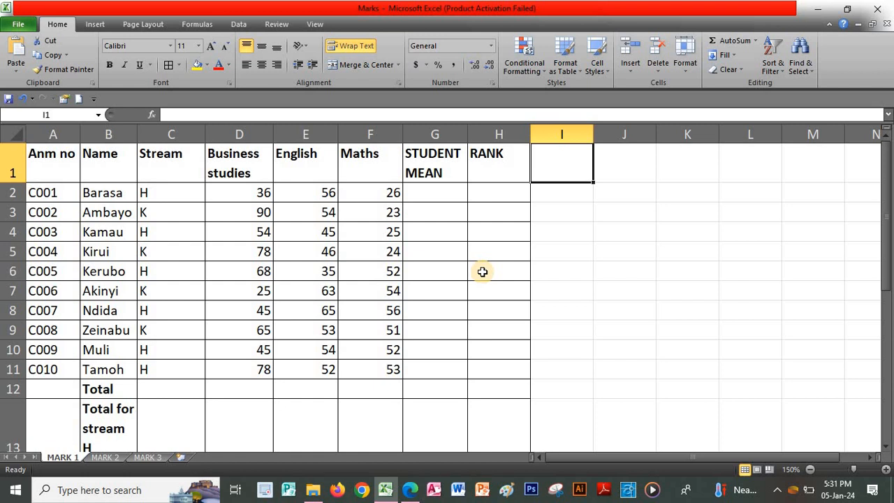
click(8, 98)
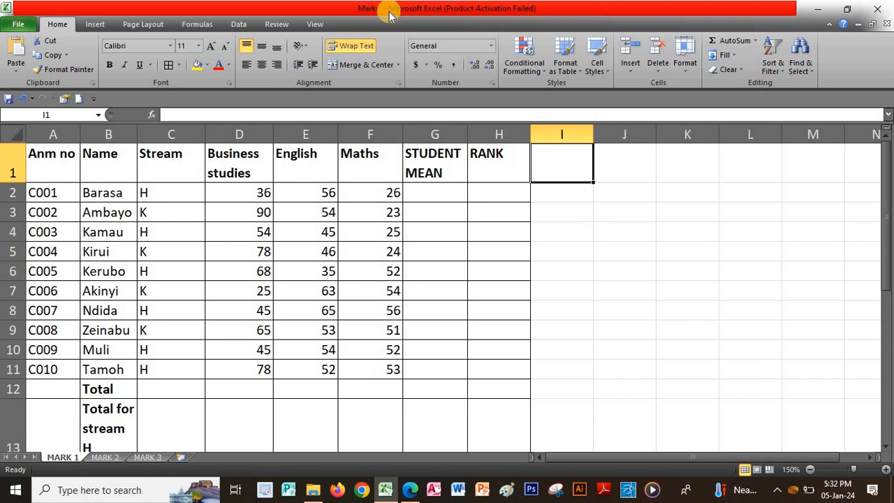
click(417, 494)
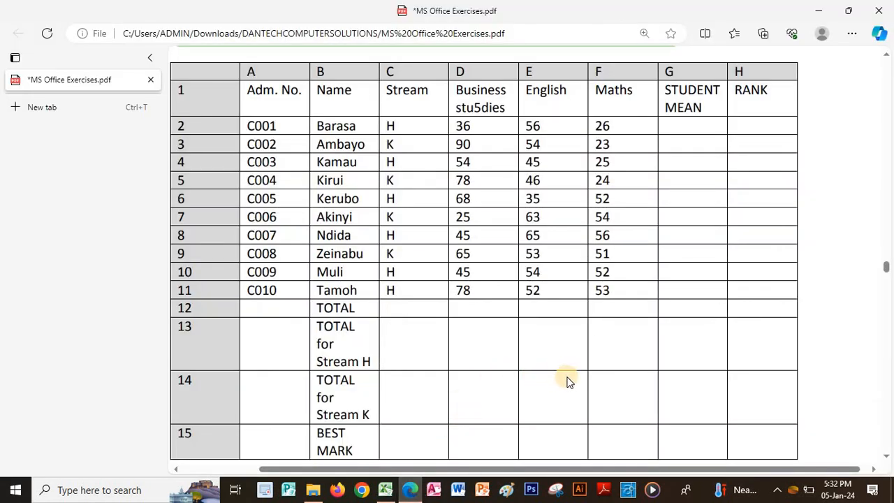
Scroll the PDF to questions (a)–(f) on page 32, then go back to the Marks workbook
scroll(611, 396, down, 5)
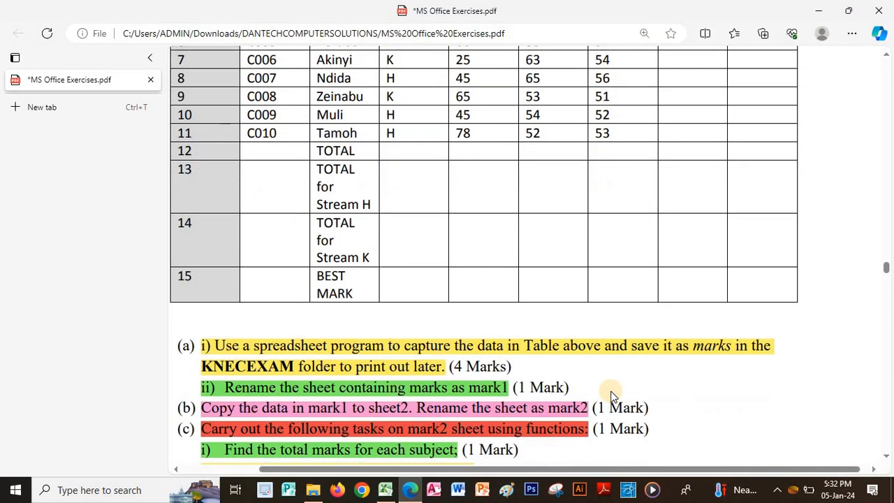
scroll(610, 391, down, 3)
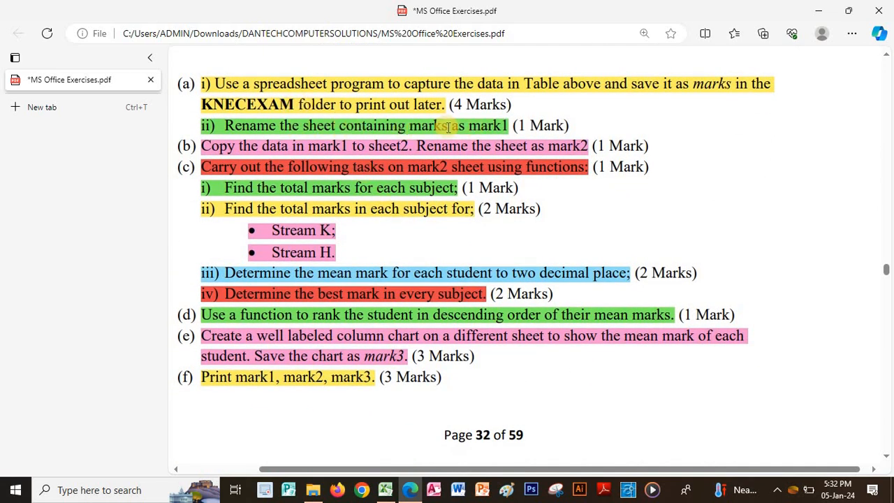
scroll(534, 129, down, 1)
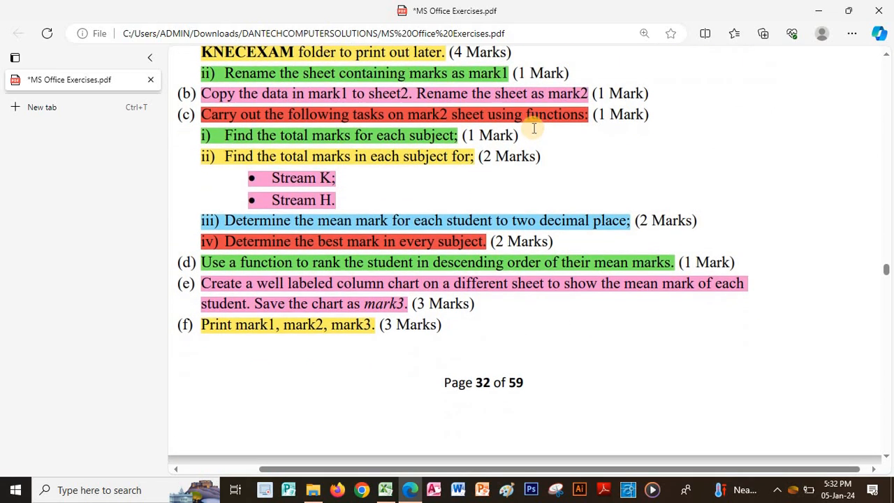
click(385, 489)
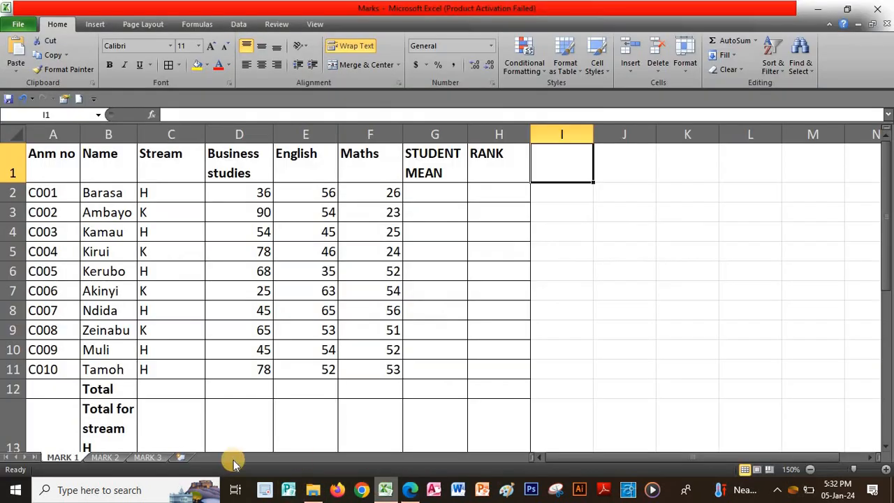
Rename the first sheet tab to MARK 1
right_click(62, 459)
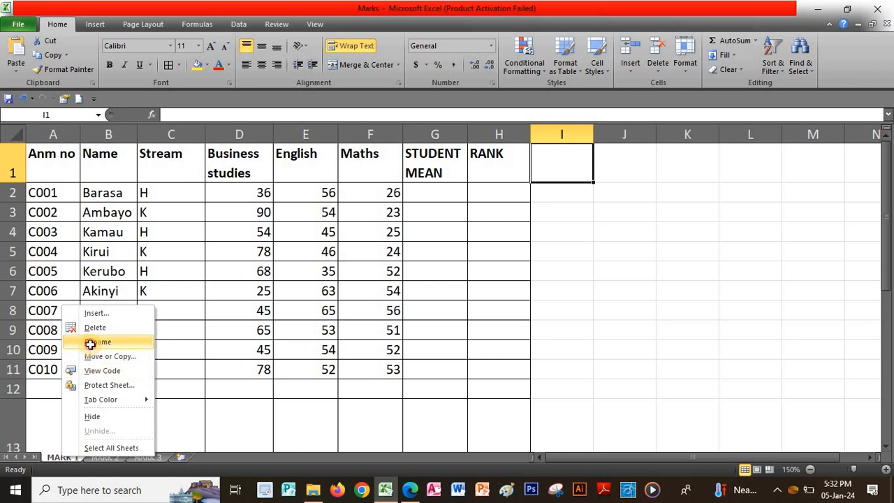
click(90, 345)
text(MA)
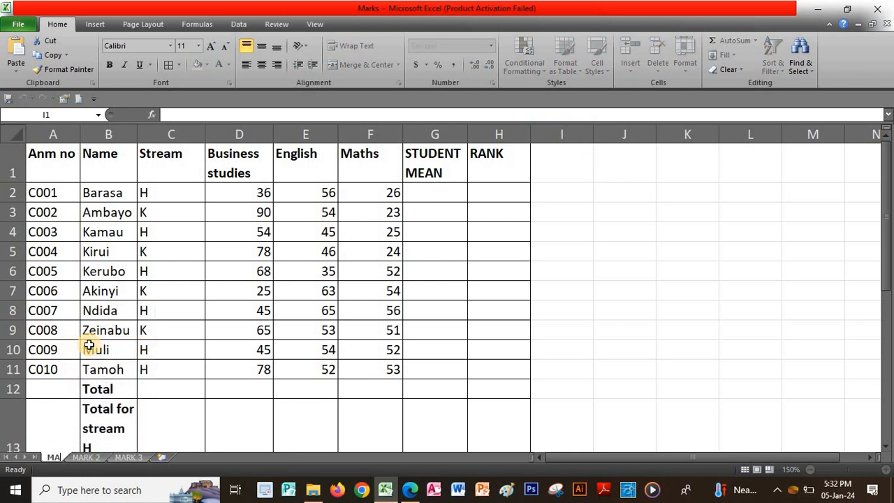
text(RK 1)
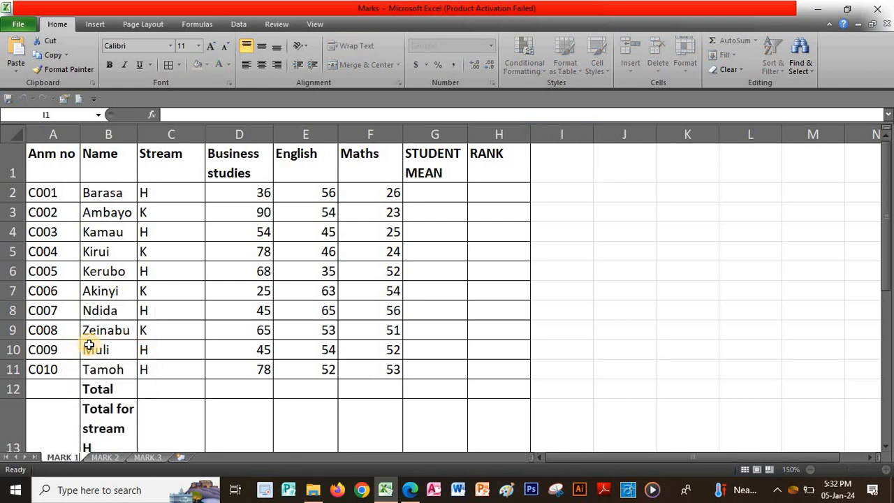
click(551, 185)
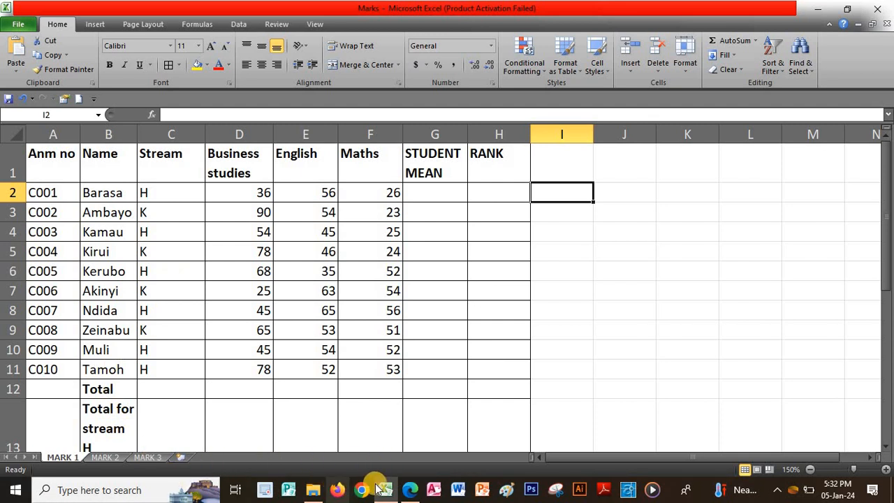
Copy the entire MARK 1 sheet and switch to the empty second sheet
click(410, 489)
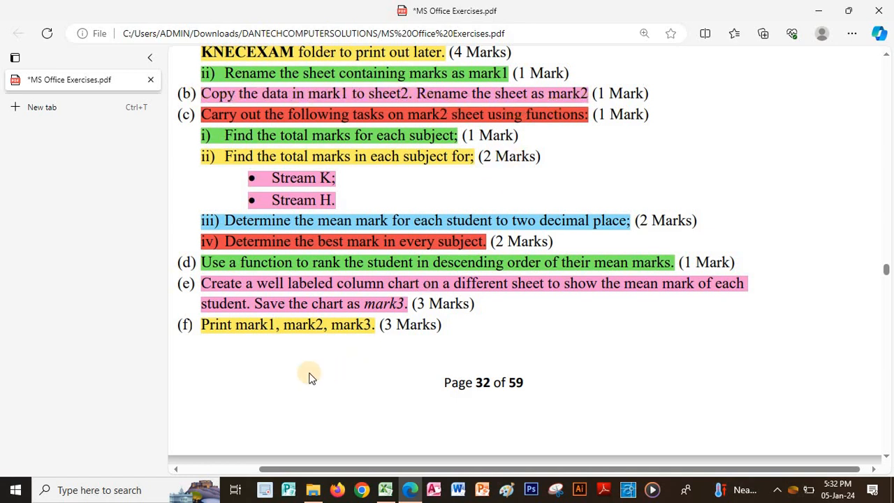
click(386, 492)
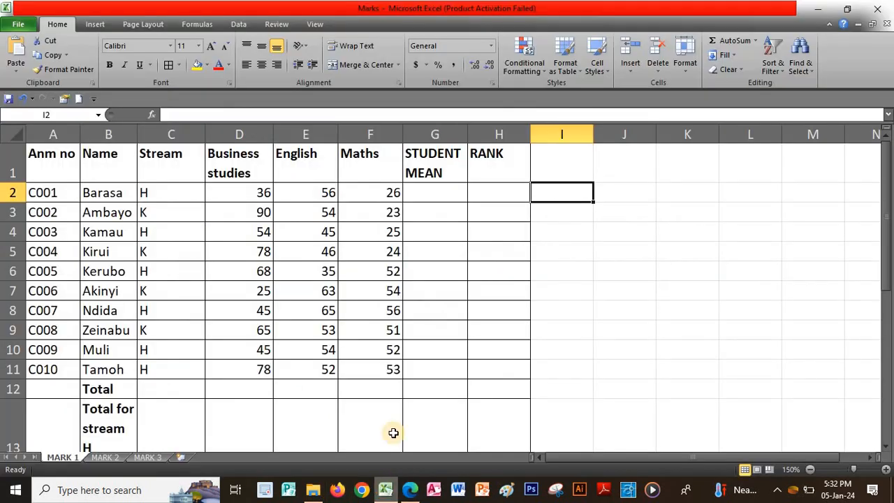
click(12, 135)
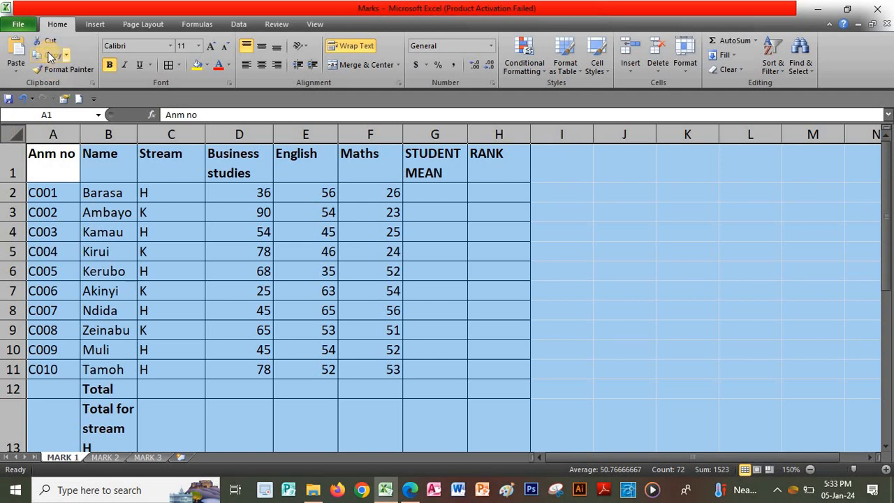
click(48, 55)
click(105, 457)
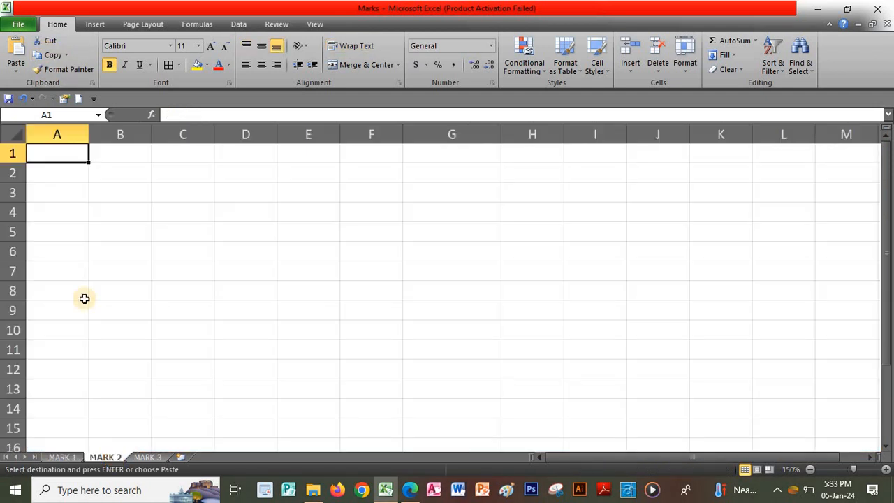
Paste the marks table into the second sheet, rename that sheet MARK 2, and save the workbook
click(16, 49)
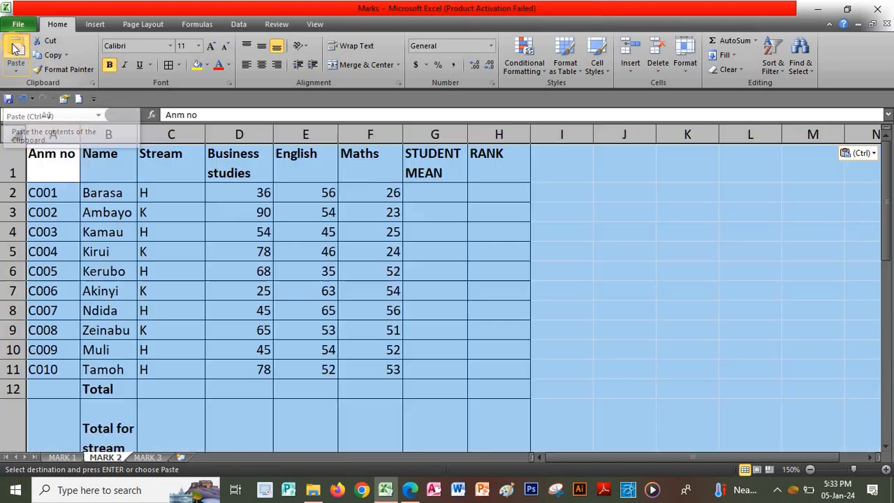
click(565, 165)
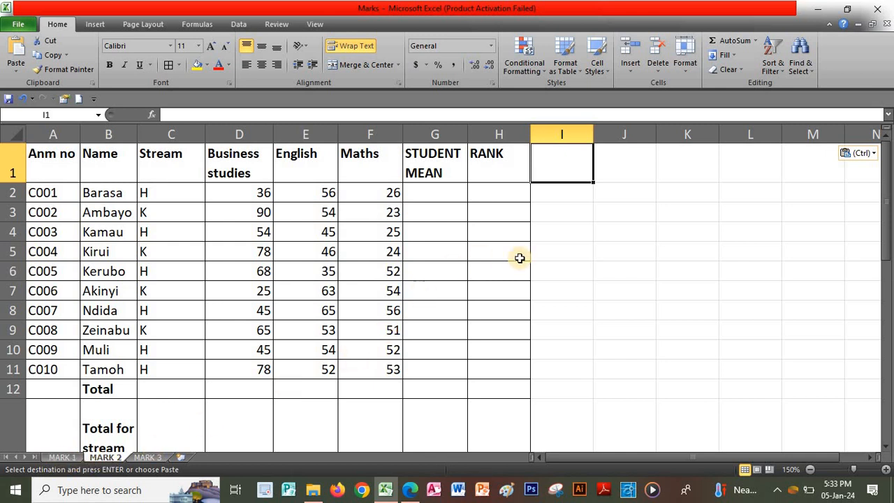
right_click(106, 457)
click(147, 342)
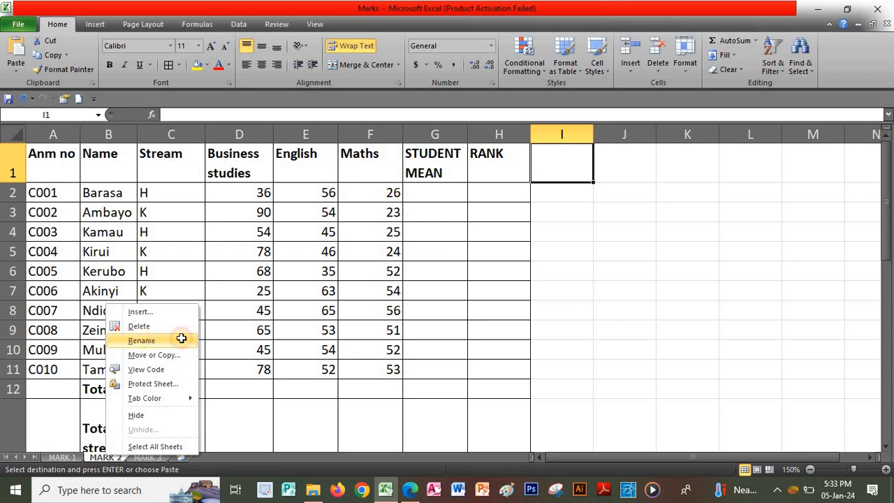
text(MA)
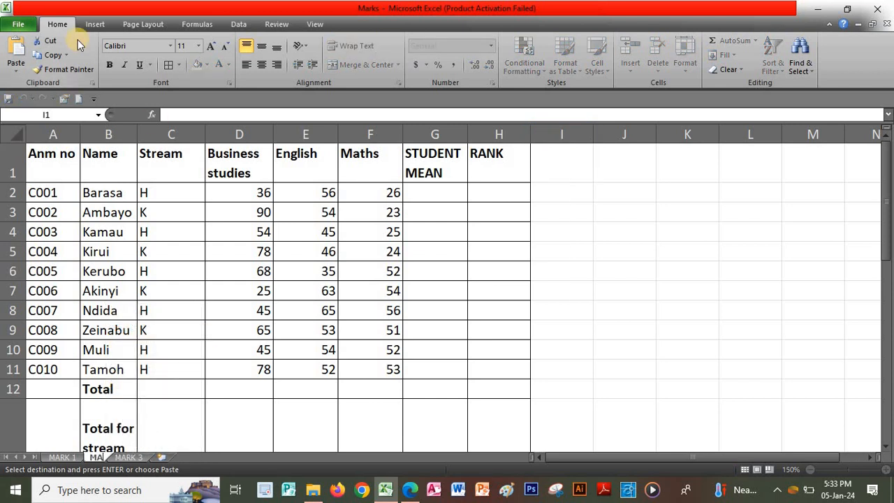
text(RK 2)
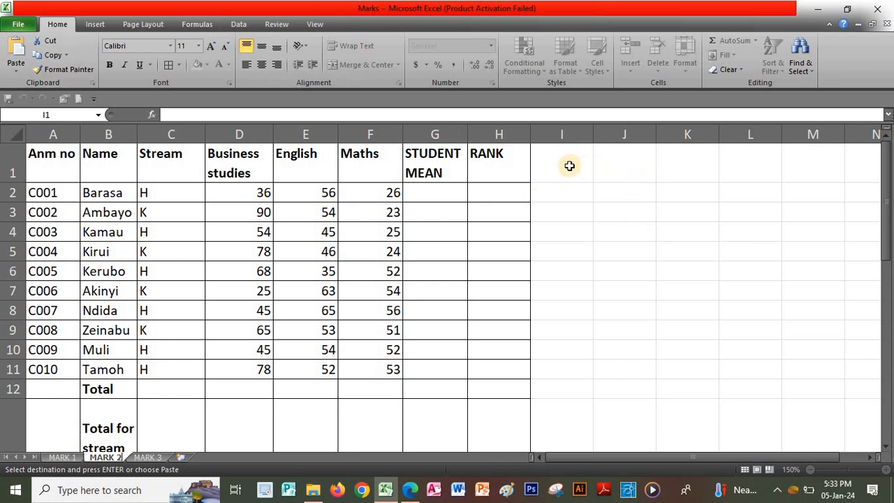
click(567, 163)
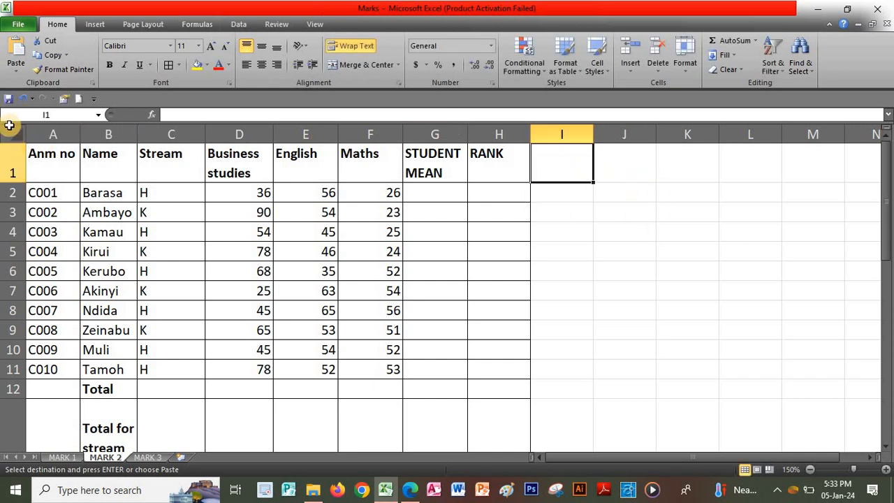
click(7, 100)
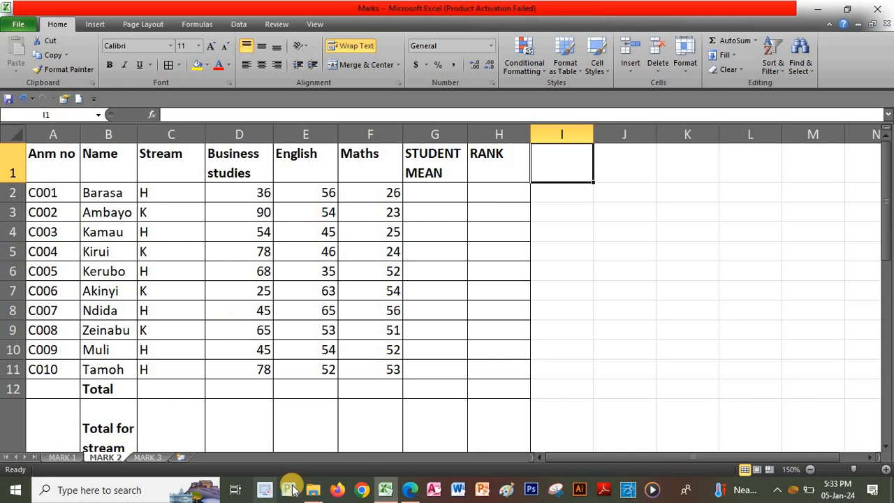
click(410, 490)
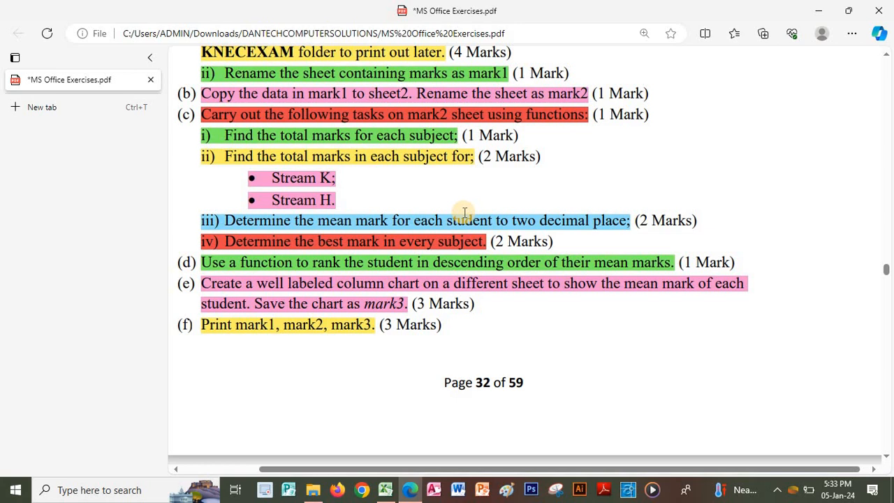
Total the Business studies marks in D12 with =SUM(D2:D11), giving 584
click(385, 490)
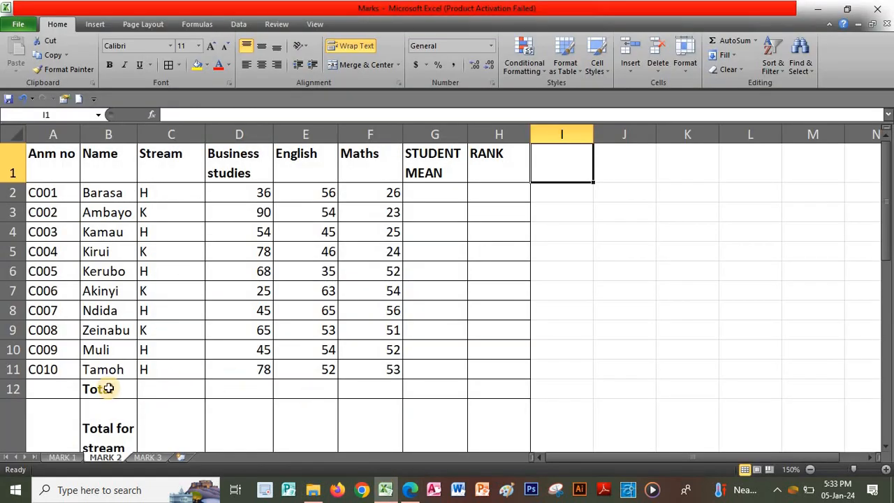
click(238, 389)
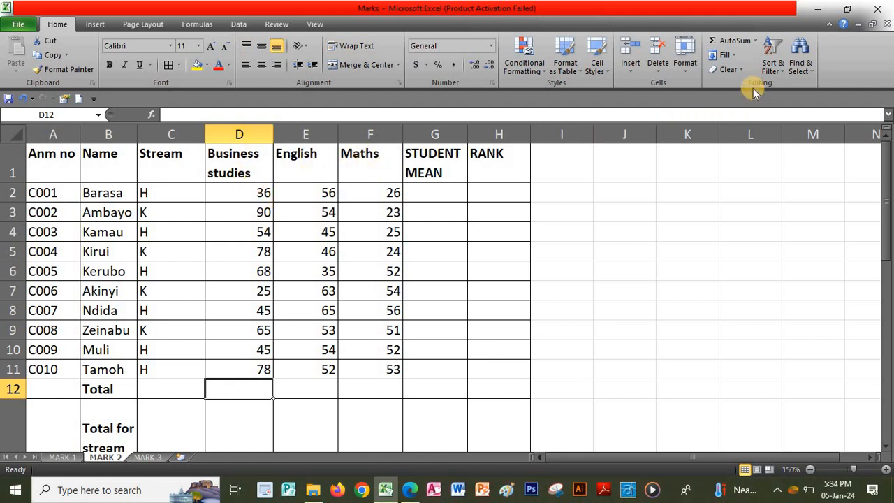
click(756, 42)
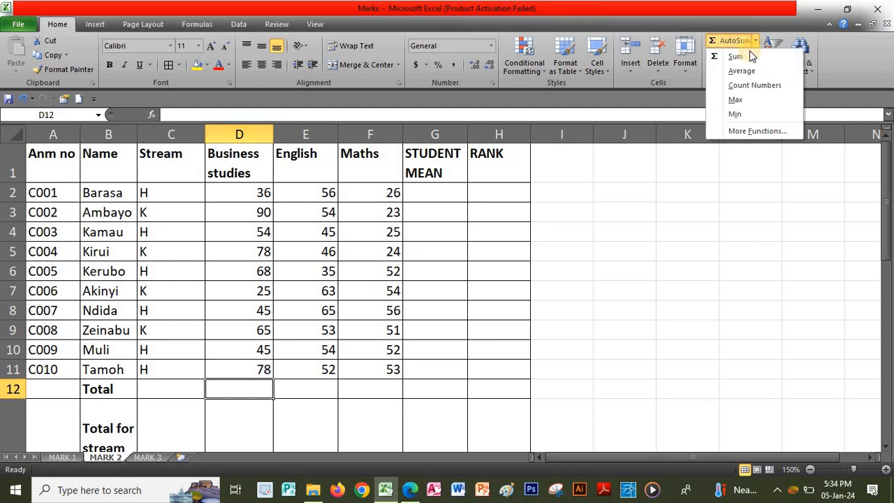
click(745, 58)
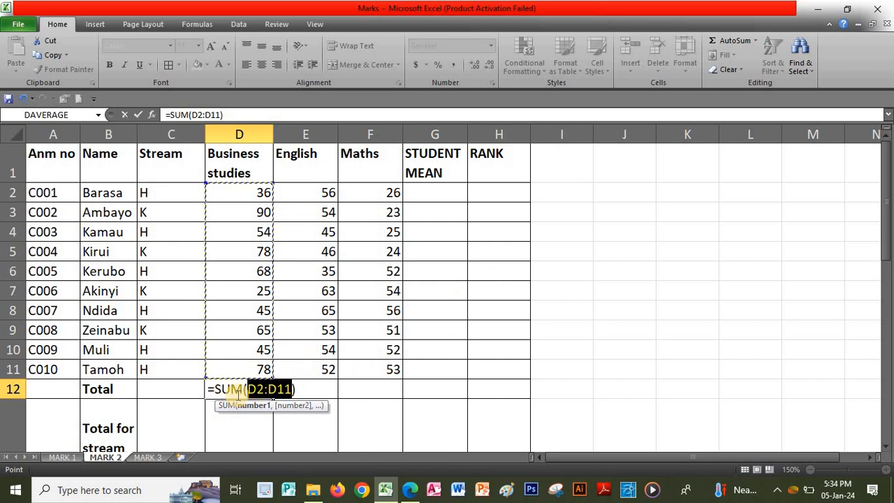
key(Return)
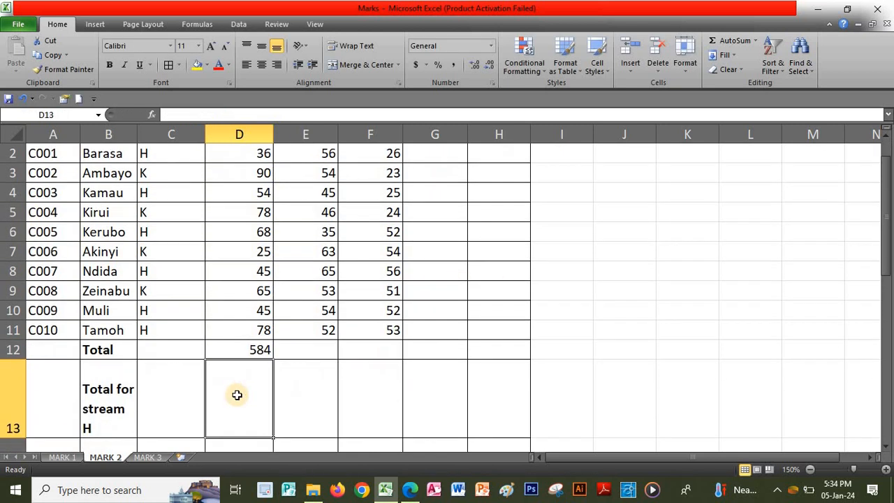
Fill the total across E12:F12 for English (523) and Maths (416)
scroll(237, 394, up, 1)
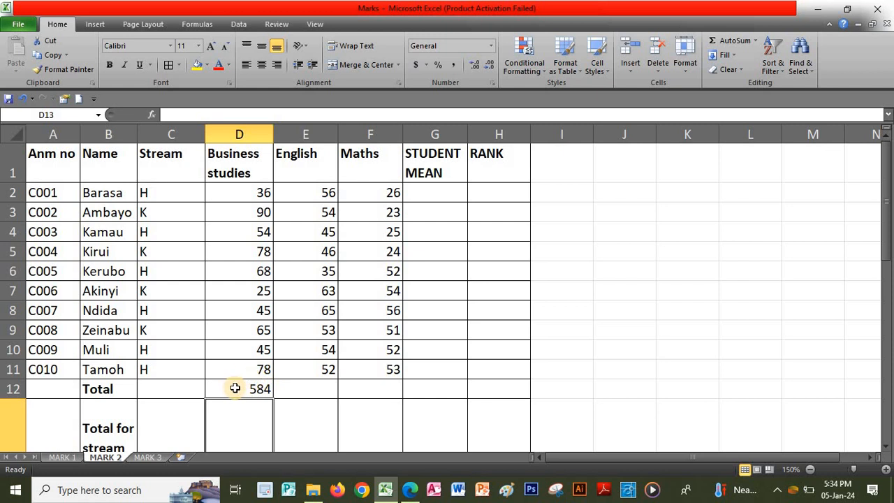
click(235, 388)
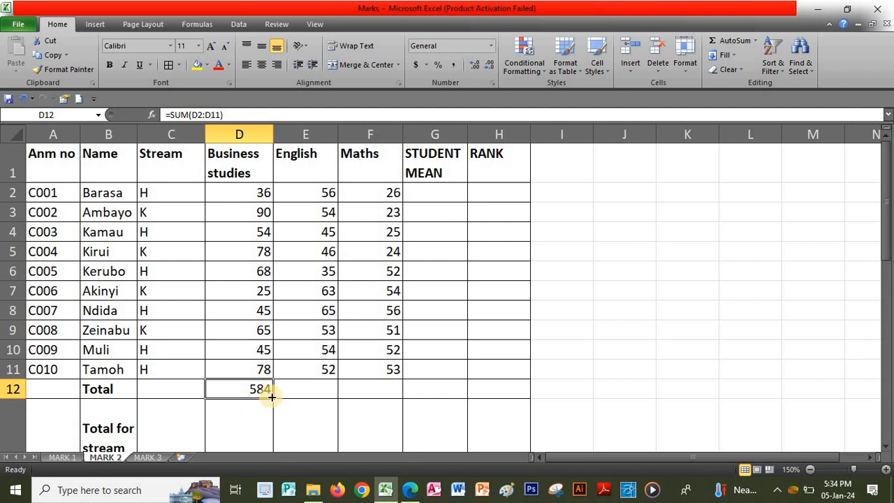
drag(271, 396, 394, 398)
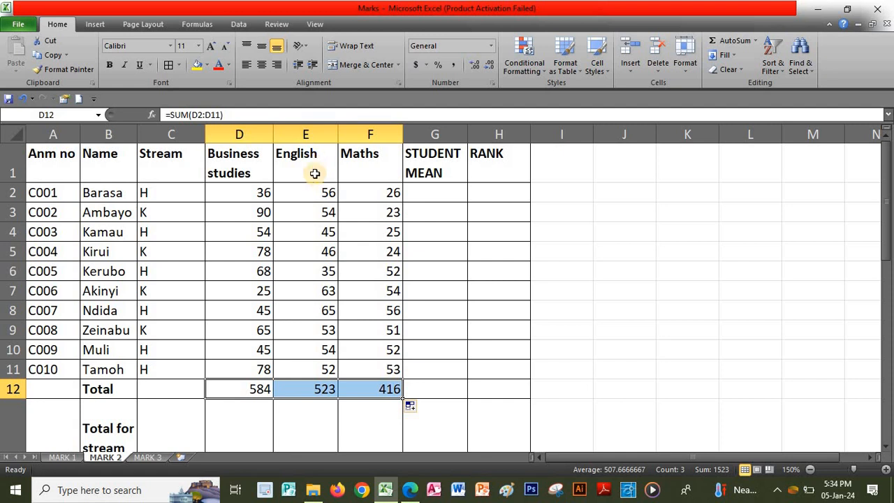
click(500, 302)
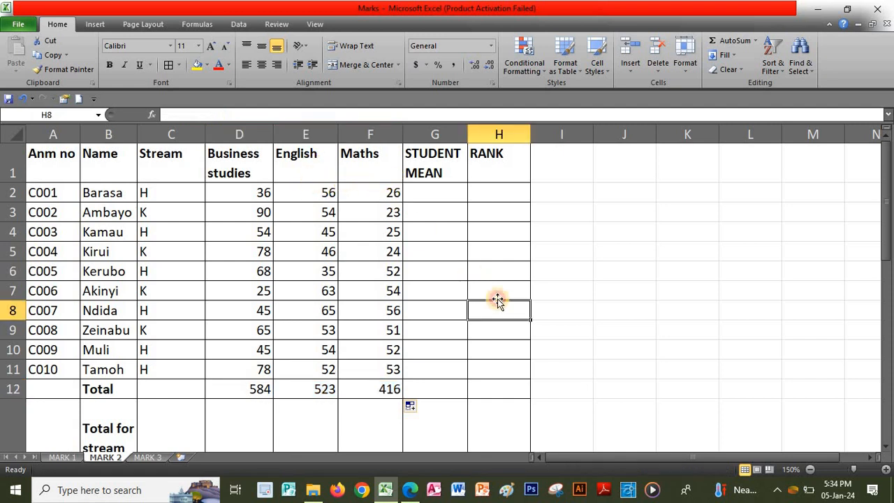
click(411, 490)
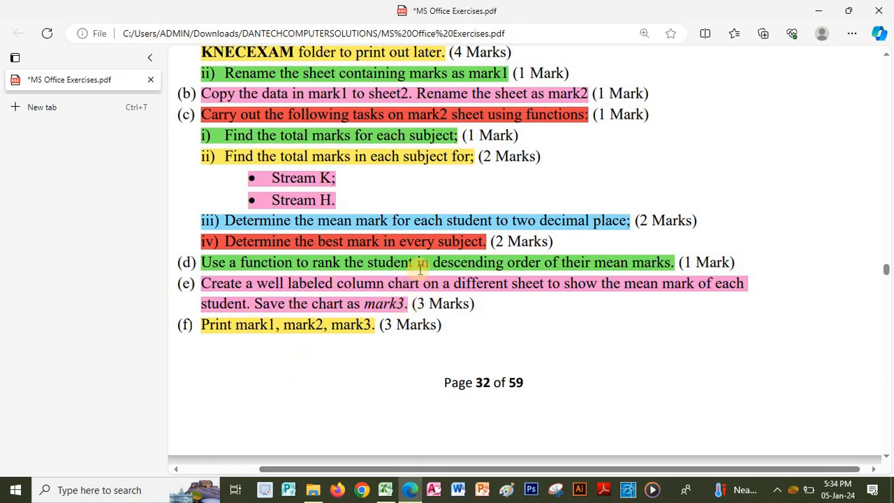
Return from the PDF to the MARK 2 sheet of the Marks workbook
click(385, 490)
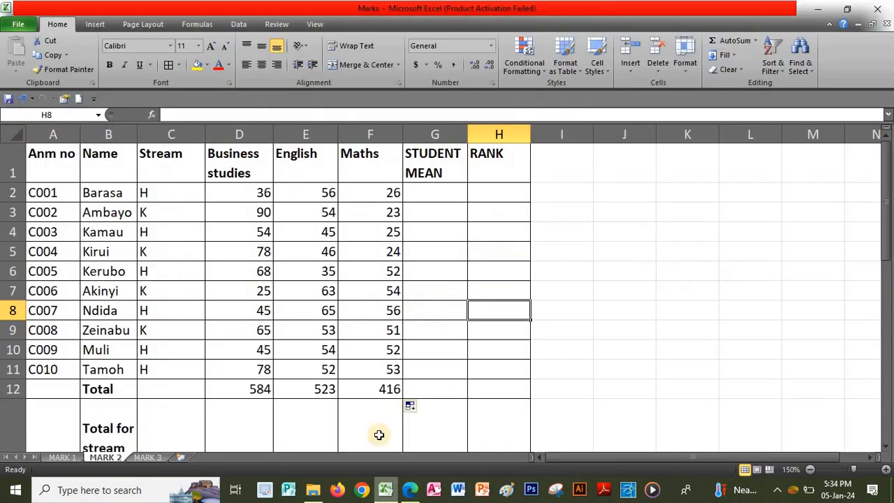
Enter =SUMIF(C2:C11,"H",D2:D11) in D13 for the stream H Business studies total
click(242, 418)
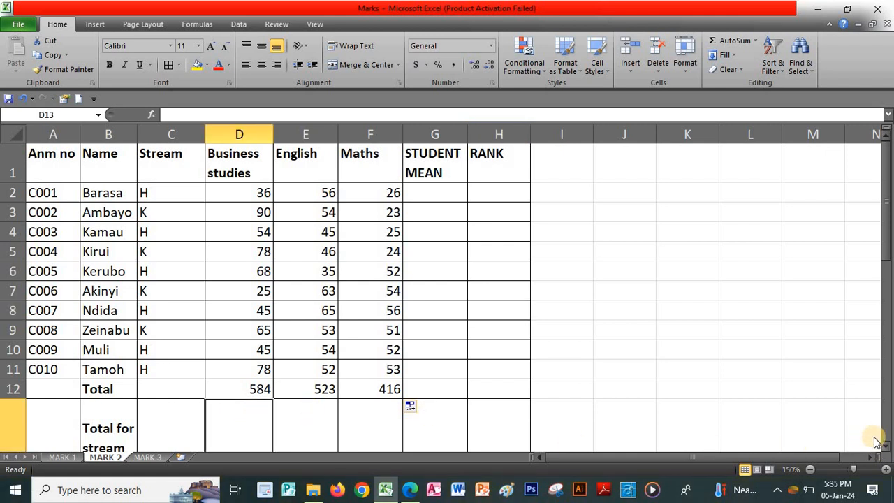
scroll(888, 446, down, 1)
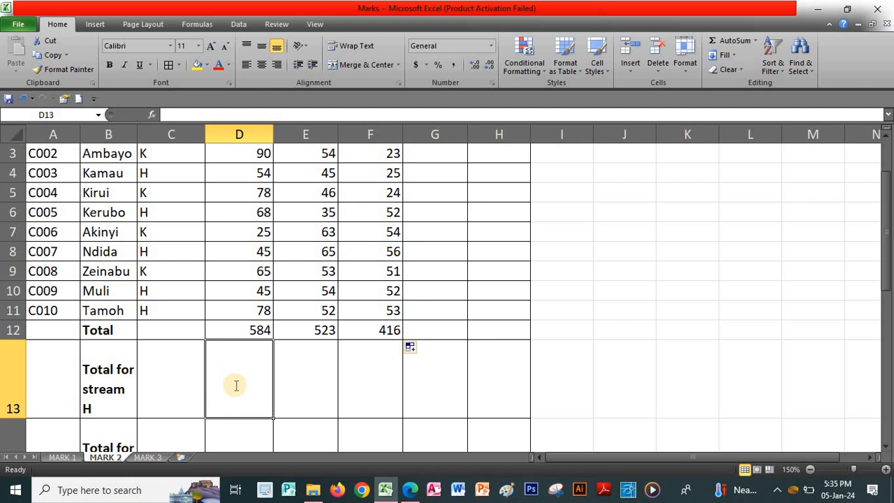
text(=SUMIF)
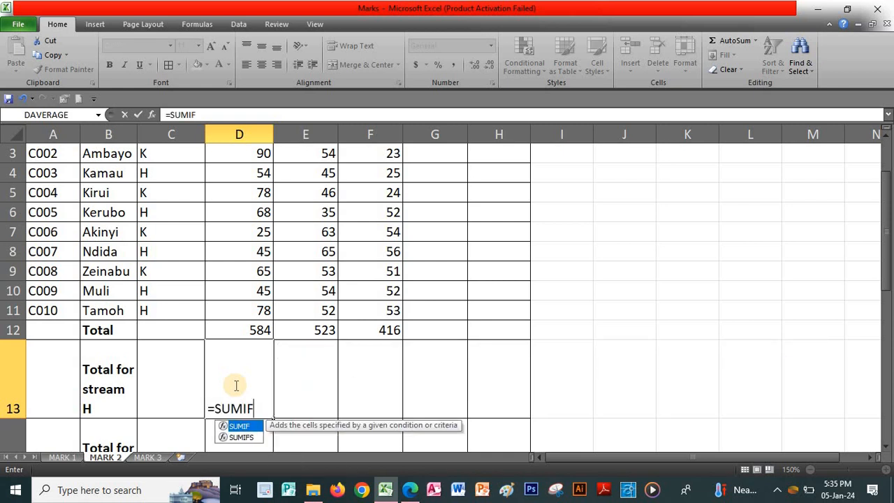
text(()
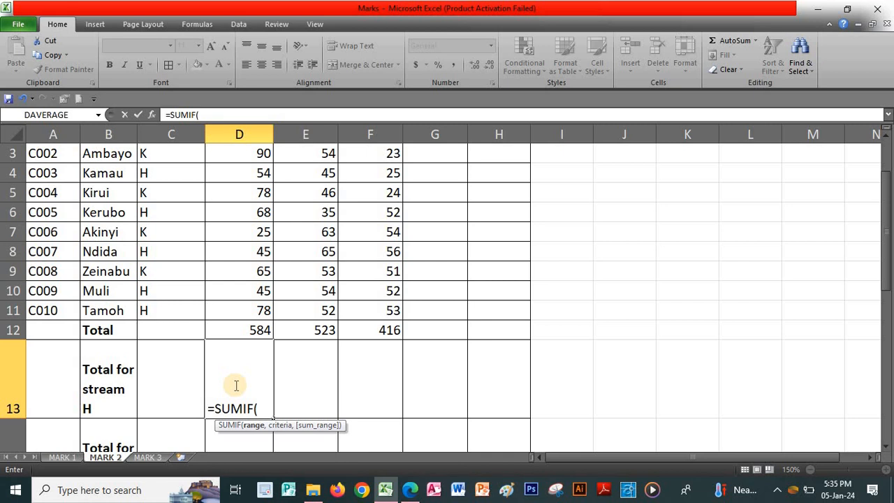
scroll(234, 385, up, 1)
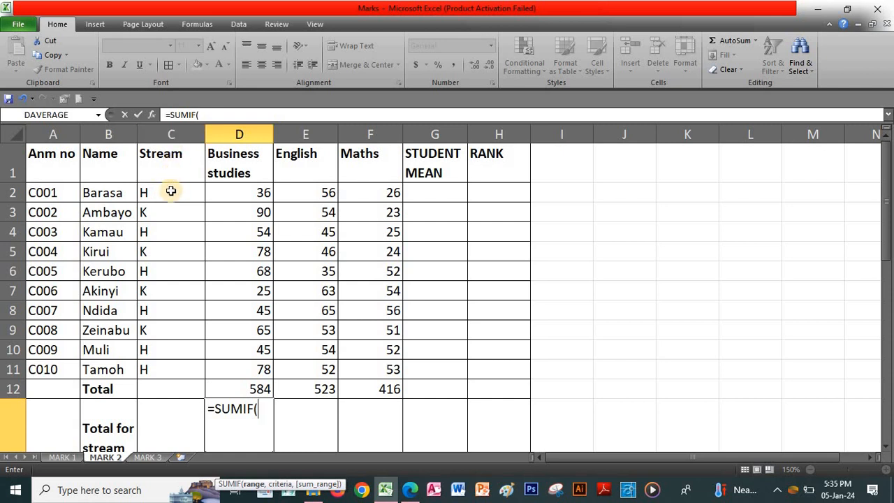
drag(170, 190, 167, 366)
text(,"H)
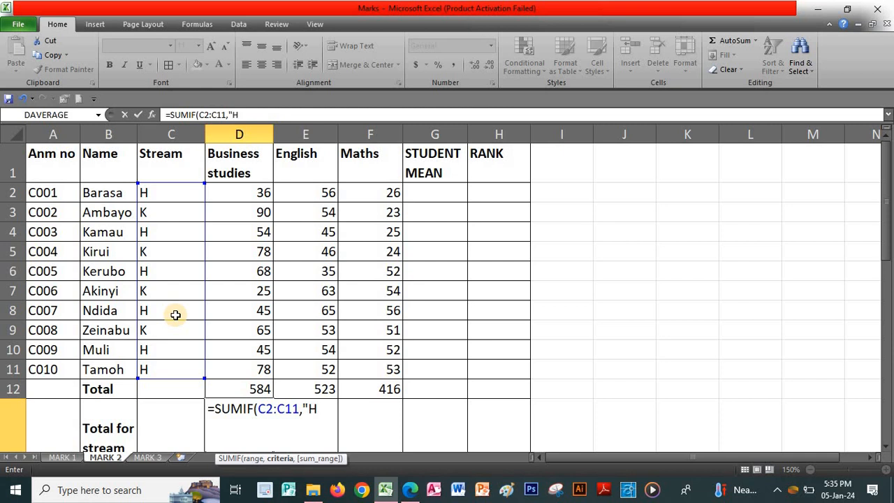
text(,)
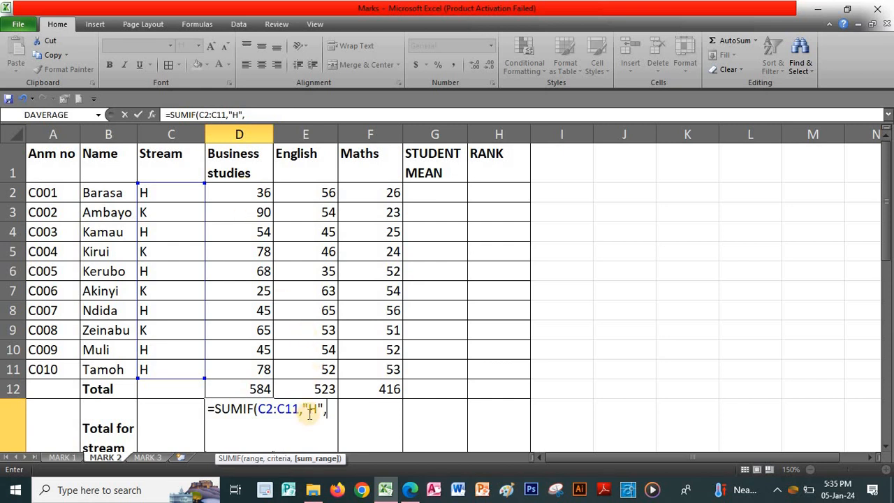
drag(237, 194, 236, 361)
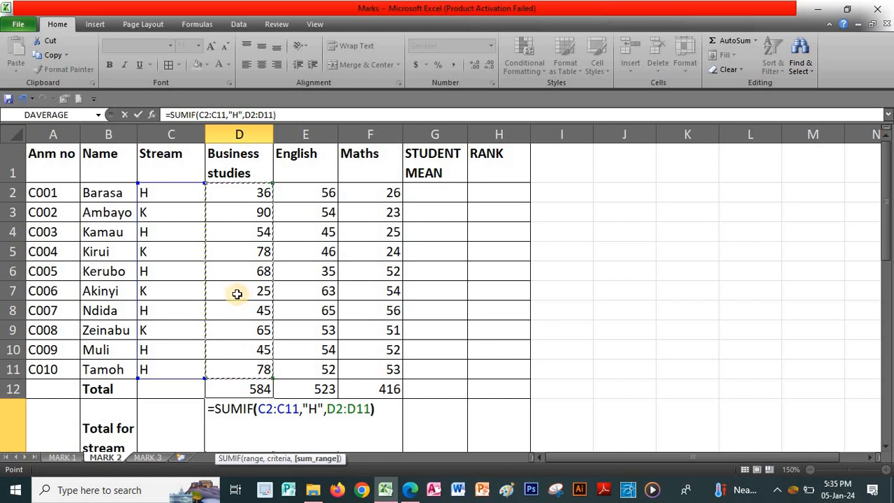
text())
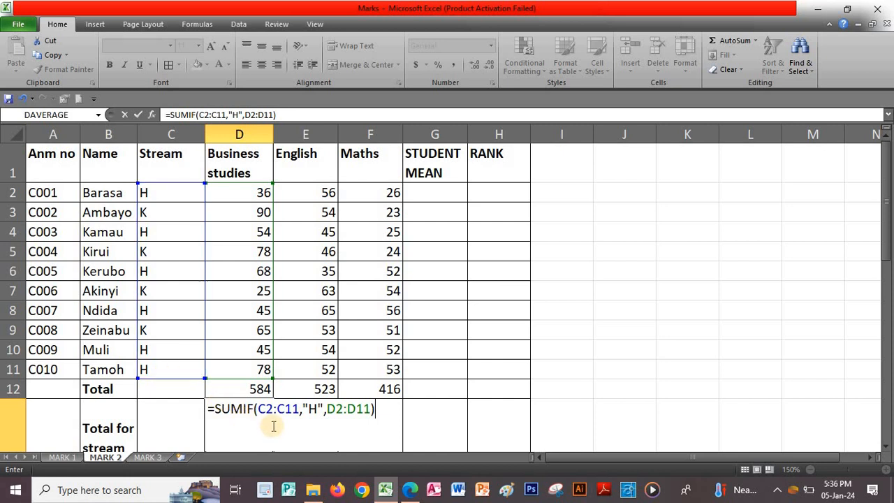
Lock the D13 SUMIF criteria range as $C$2:$C$11 and commit the stream H formula
click(260, 409)
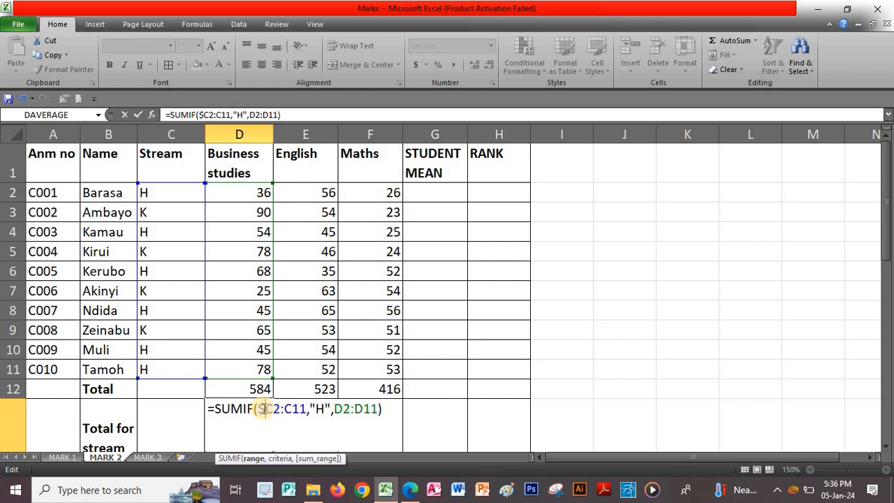
text($)
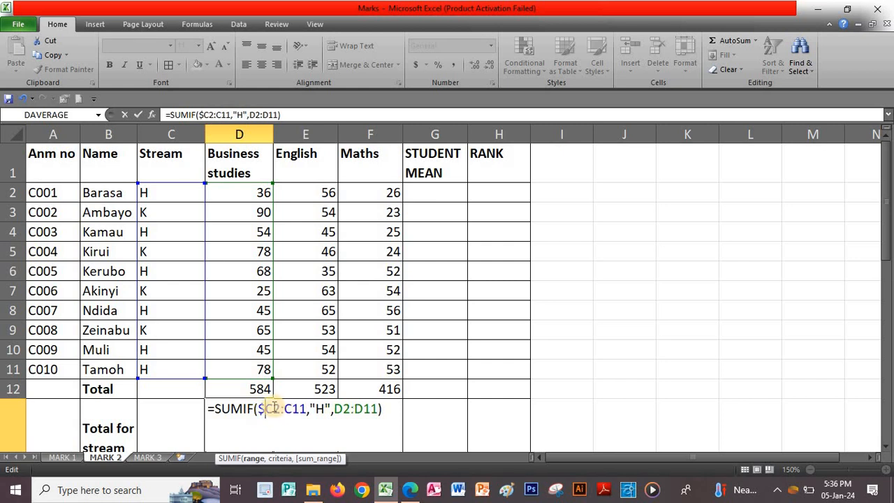
click(273, 408)
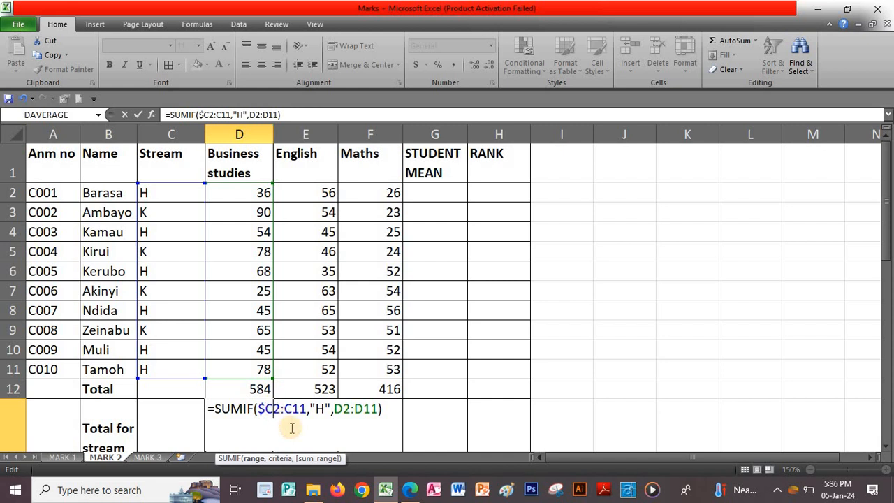
text($)
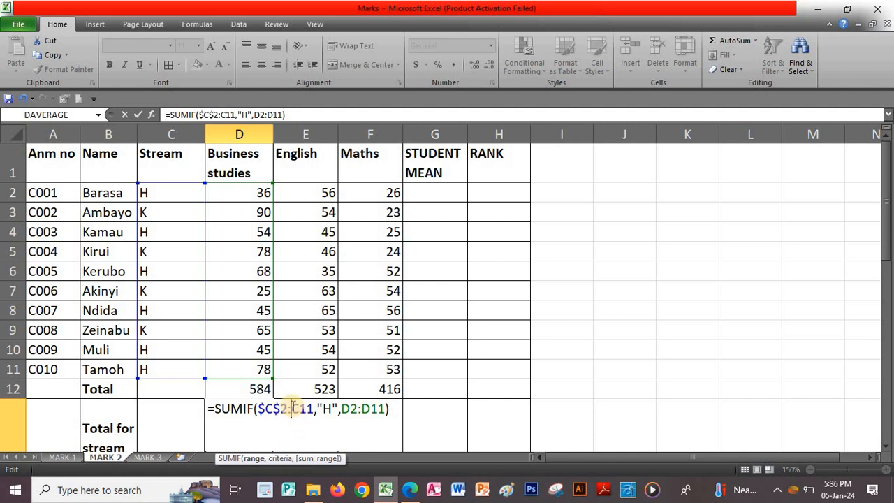
click(293, 408)
text($)
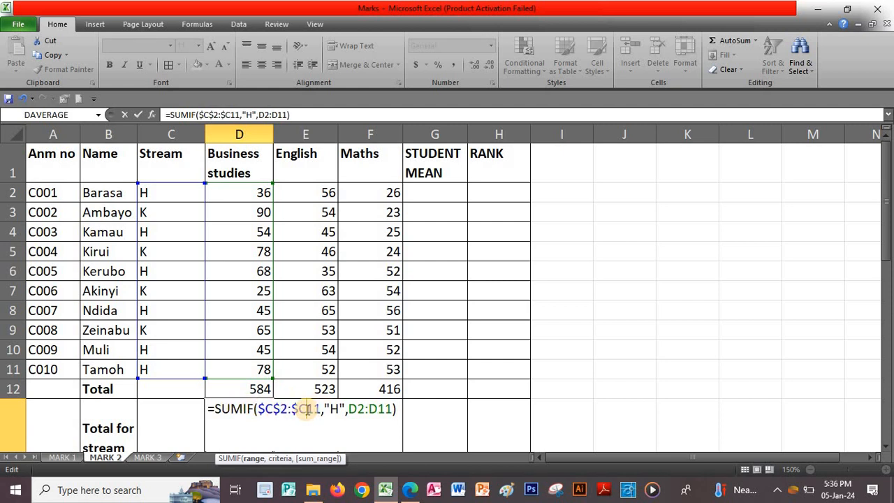
click(307, 409)
text($)
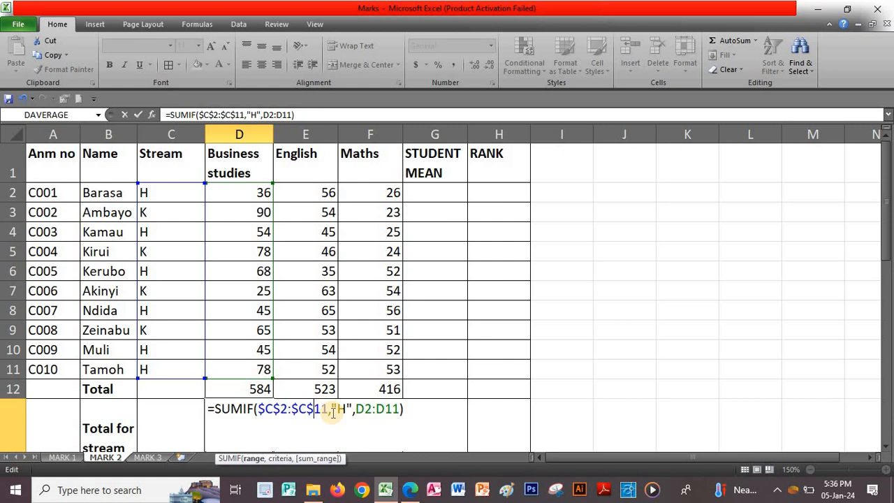
key(Return)
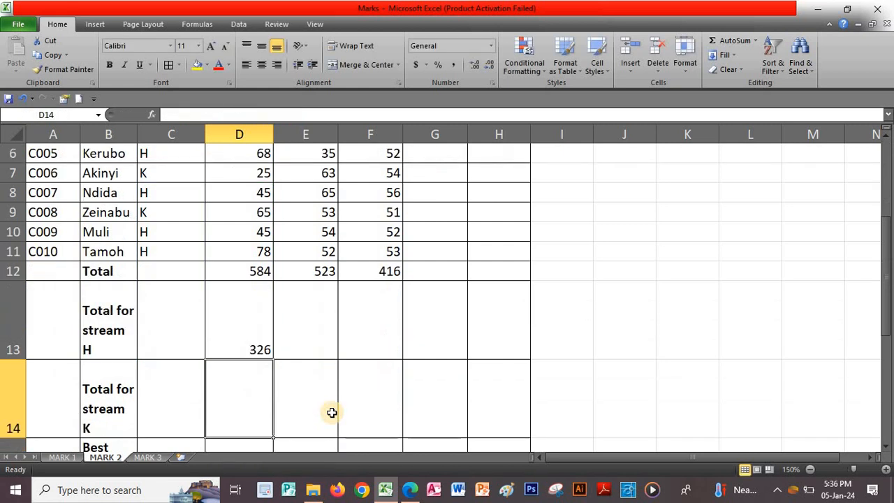
Copy the D13 stream H total across to F13, giving 326, 307 and 264
click(254, 342)
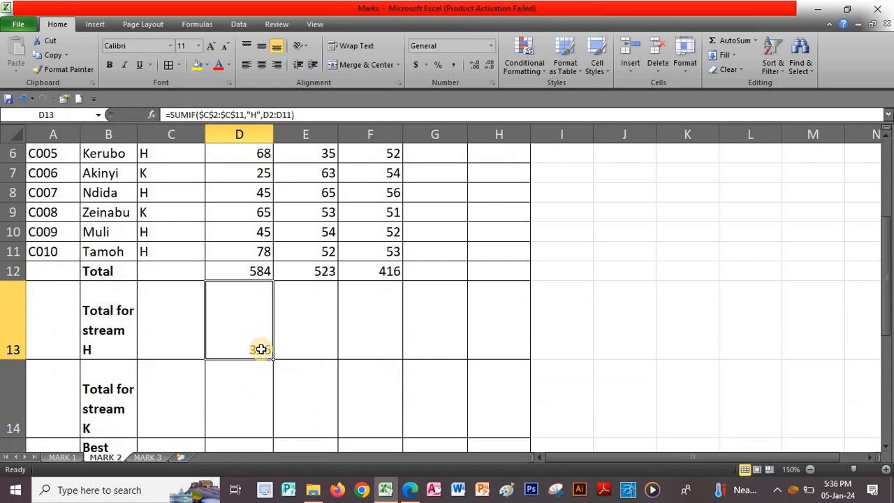
drag(272, 361, 363, 343)
scroll(323, 343, up, 2)
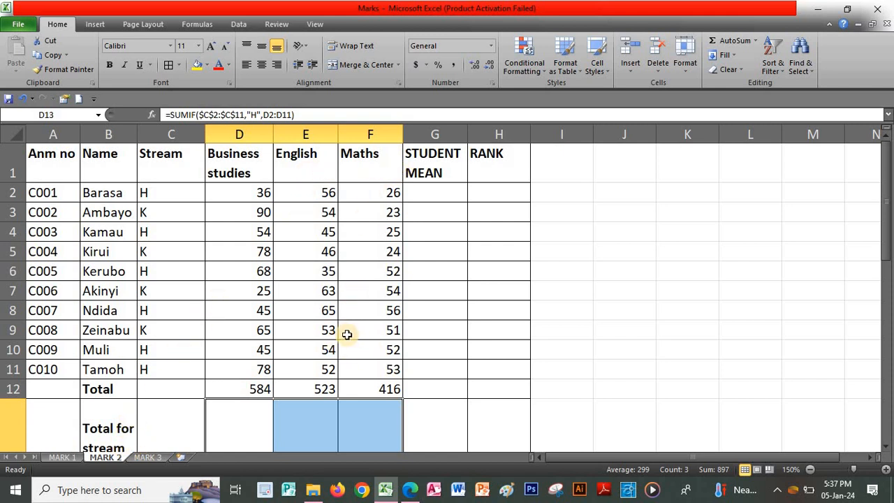
key(Down)
key(Down)
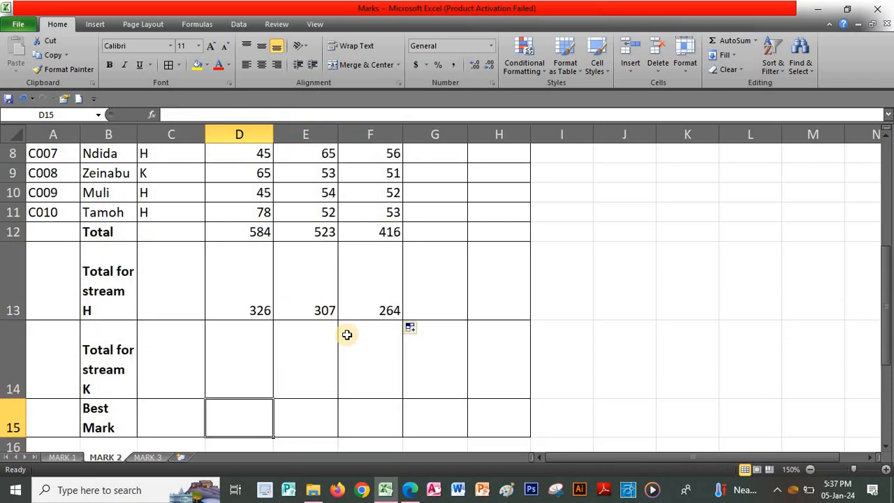
In D14, start =SUMIF( with the Stream column C2:C11 as the criteria range
click(223, 342)
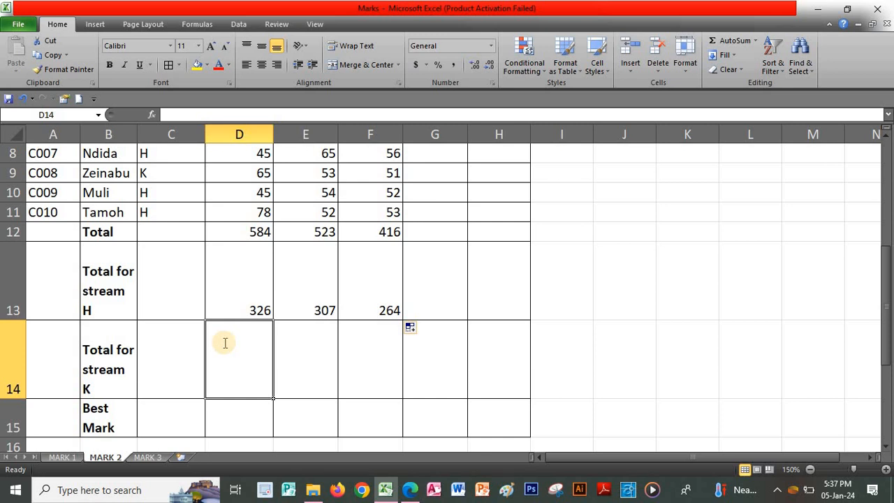
text(=SU)
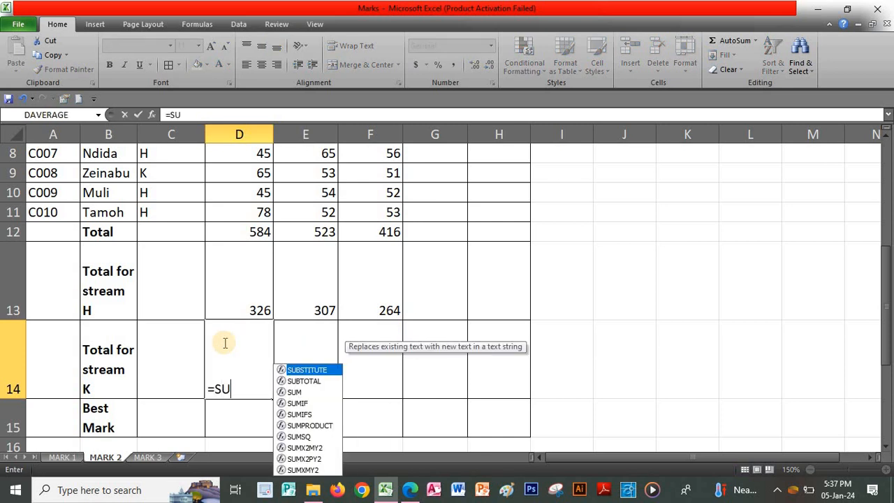
text(MIF()
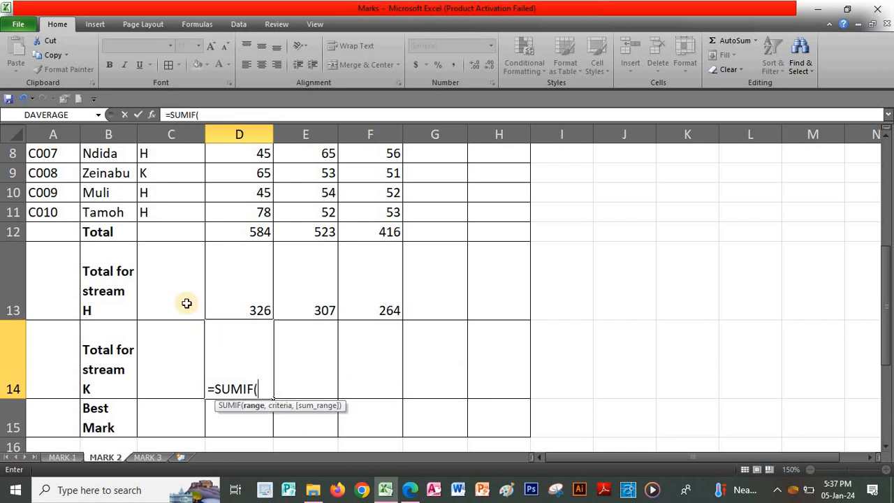
scroll(186, 303, up, 3)
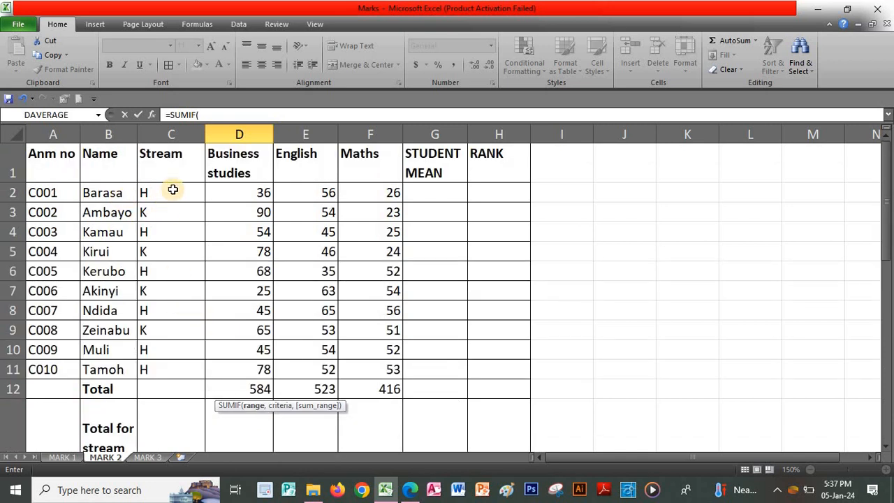
drag(172, 189, 168, 359)
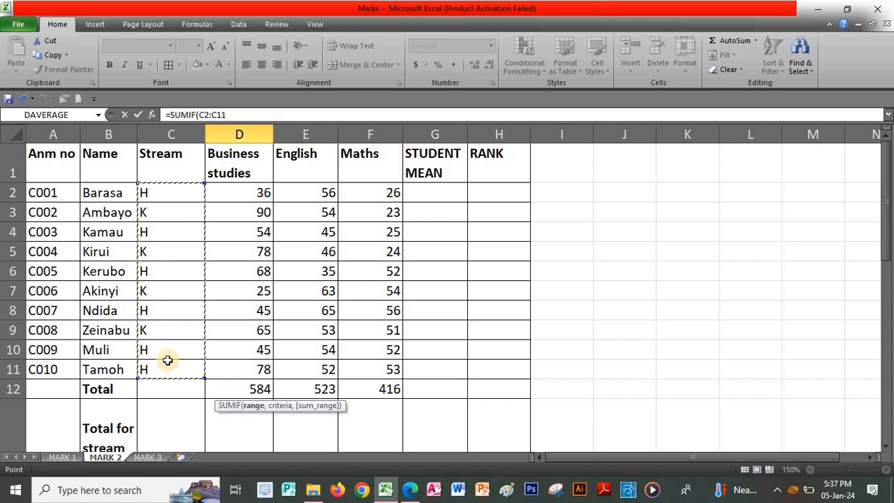
text(,"K)
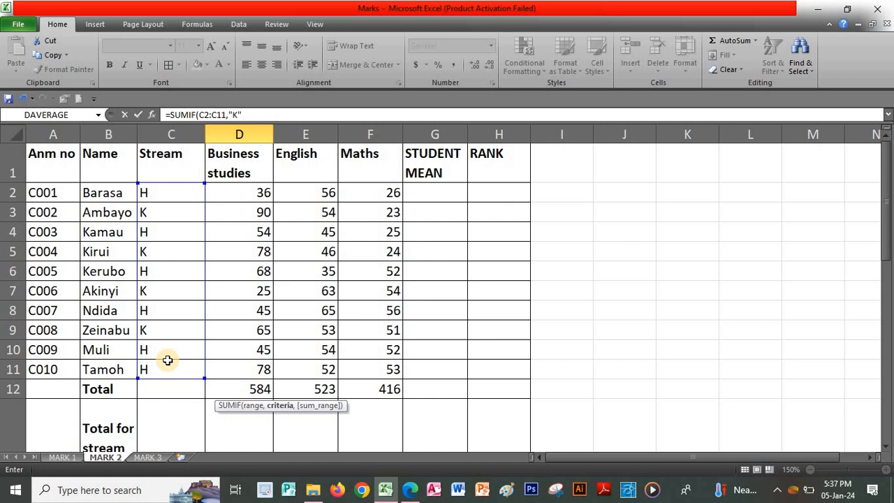
Add the "K" criterion and Business studies sum range D2:D11, then close the parenthesis
click(885, 448)
click(885, 447)
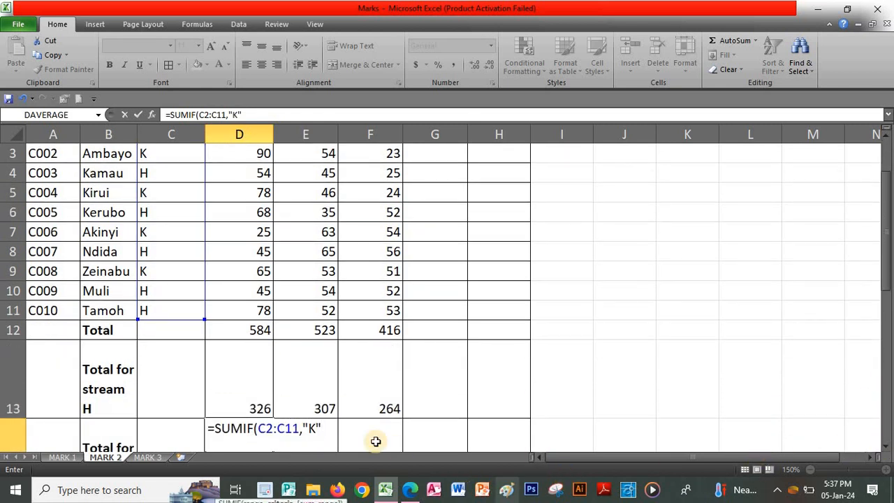
text(,)
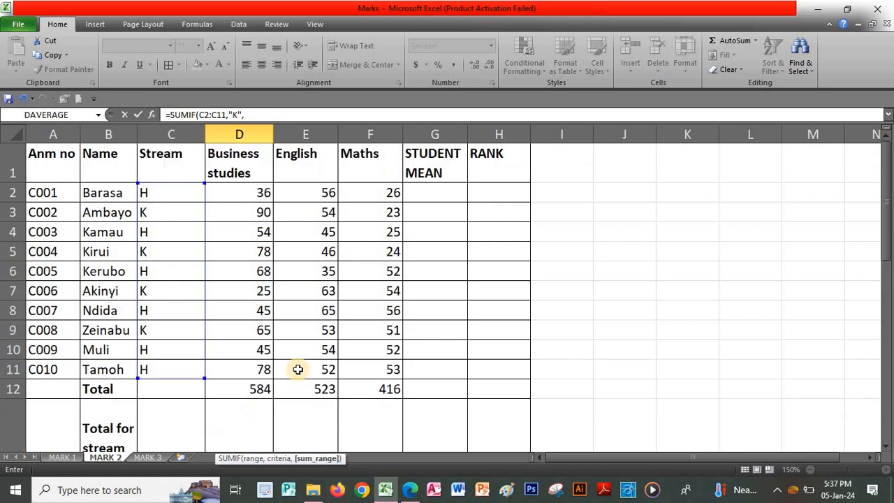
scroll(296, 369, up, 1)
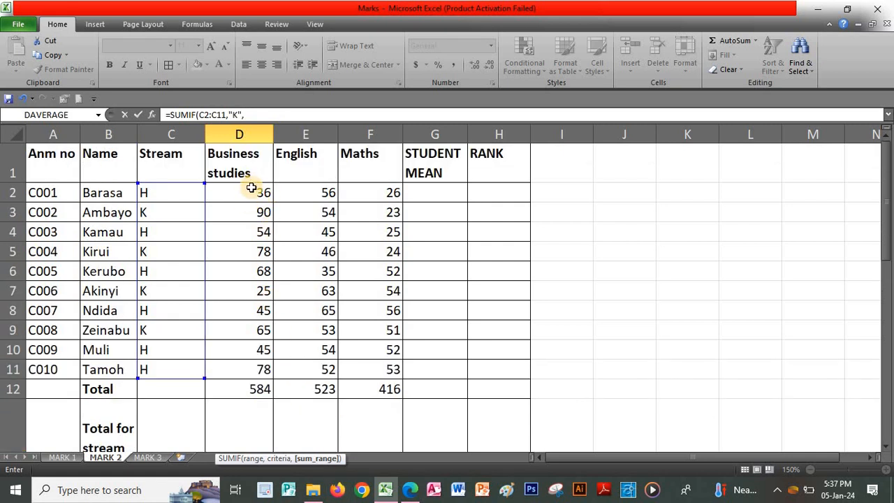
drag(247, 189, 272, 353)
scroll(272, 353, down, 20)
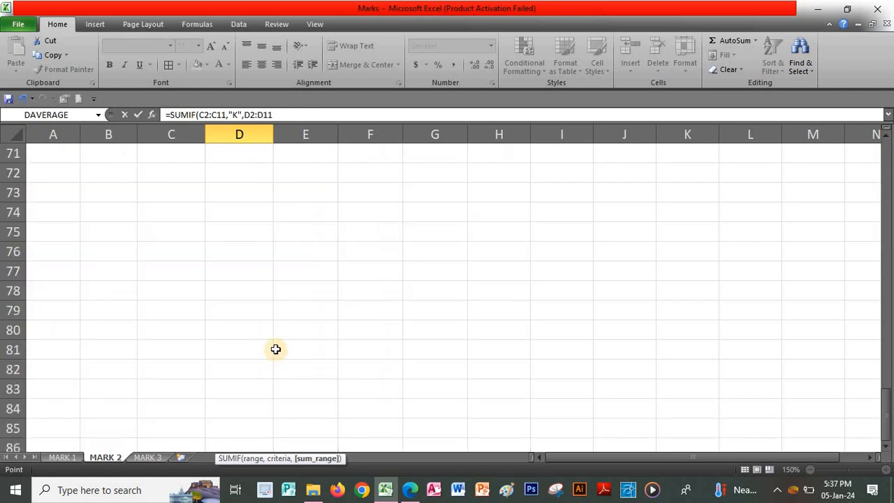
scroll(272, 354, up, 20)
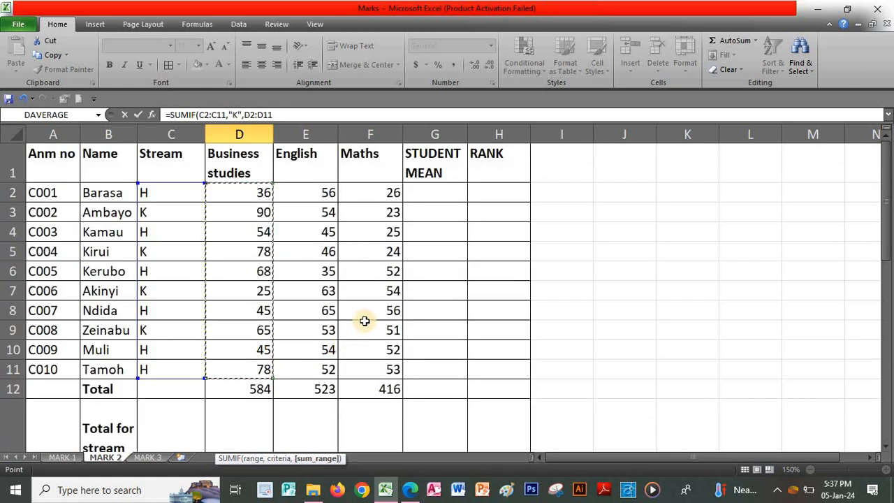
click(886, 447)
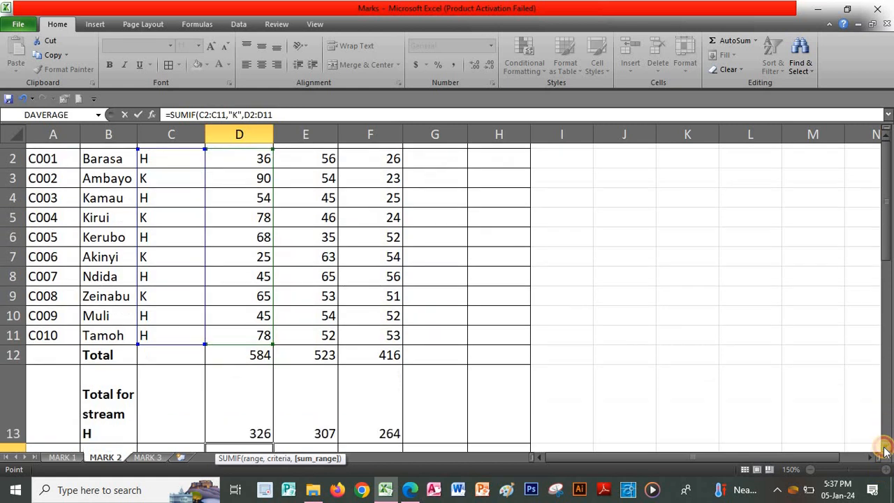
click(886, 447)
click(886, 447)
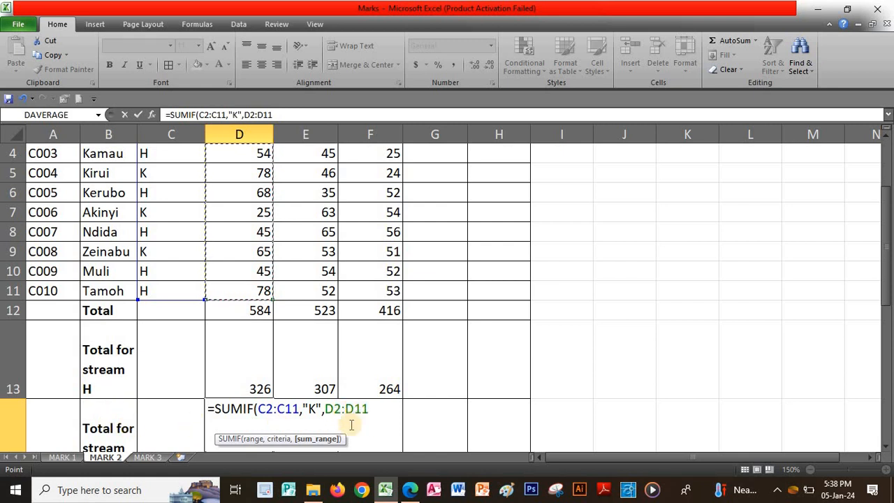
text())
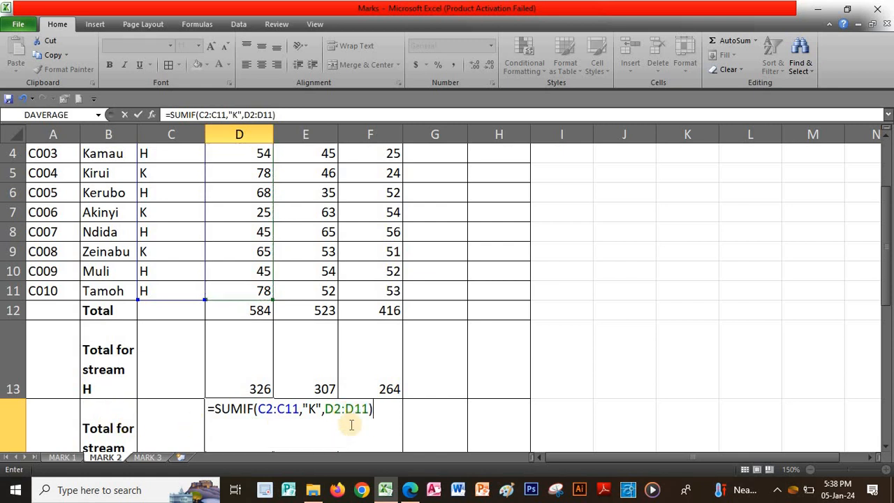
Make the D14 criteria range $C$2:$C$11 and commit, so the stream K total reads 258
click(260, 410)
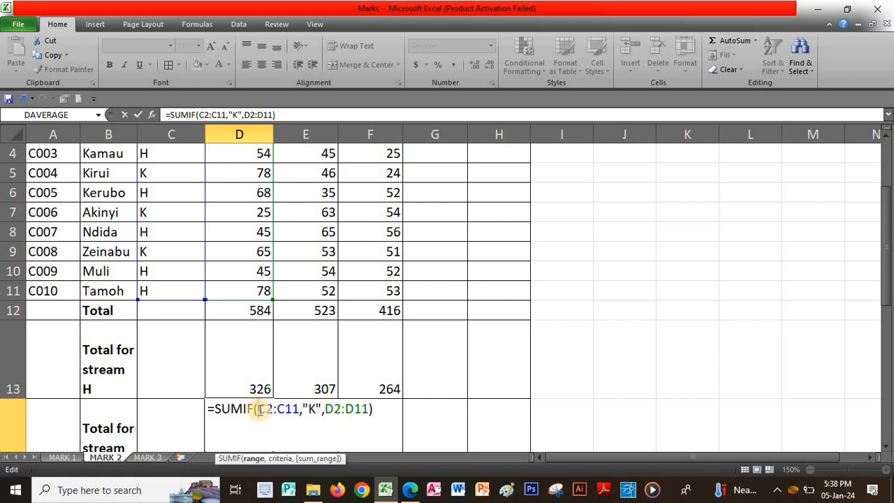
text($)
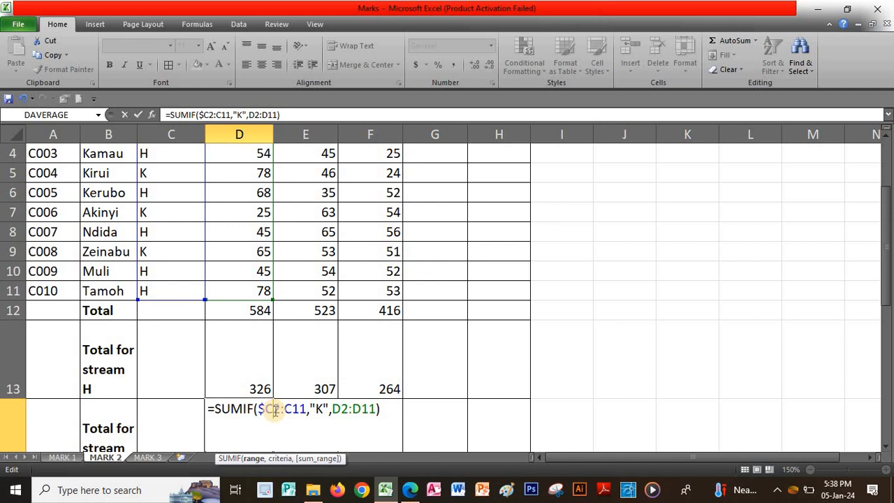
click(275, 410)
text($)
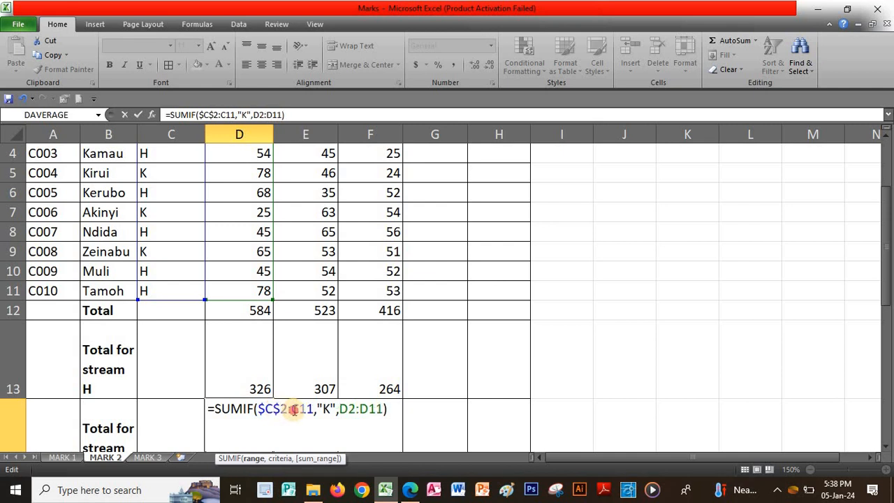
click(291, 409)
text($)
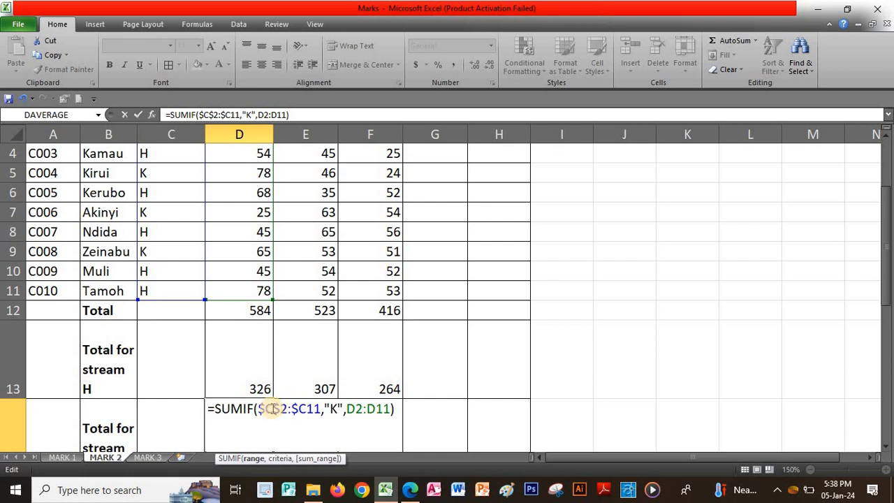
click(304, 411)
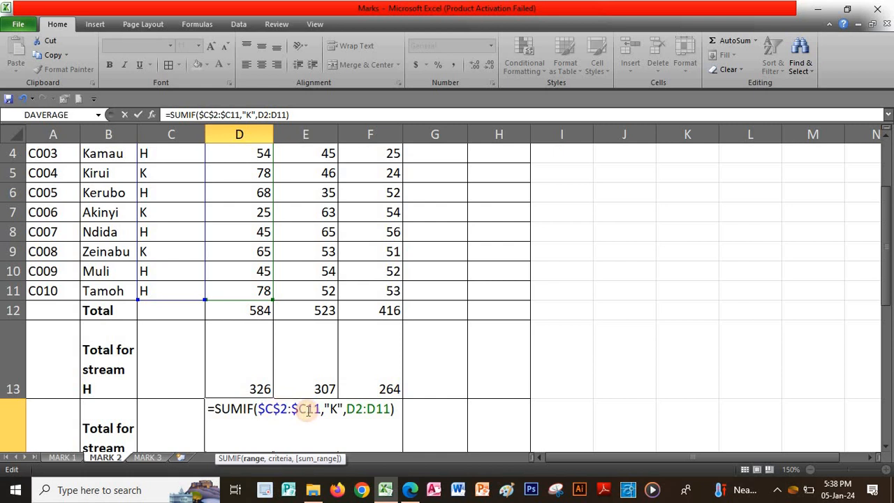
text($)
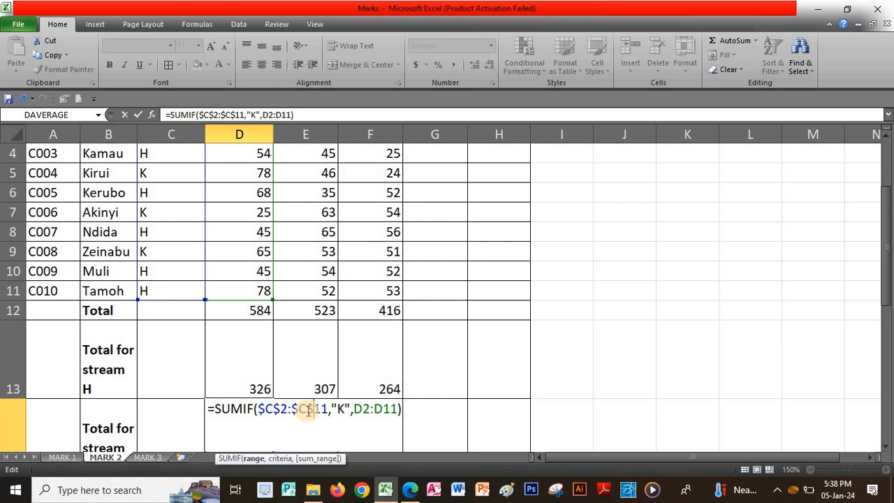
key(Return)
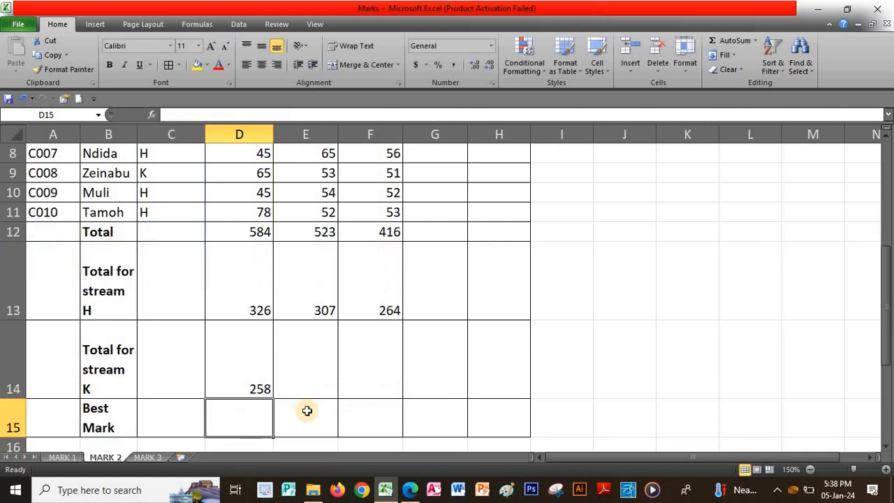
click(259, 385)
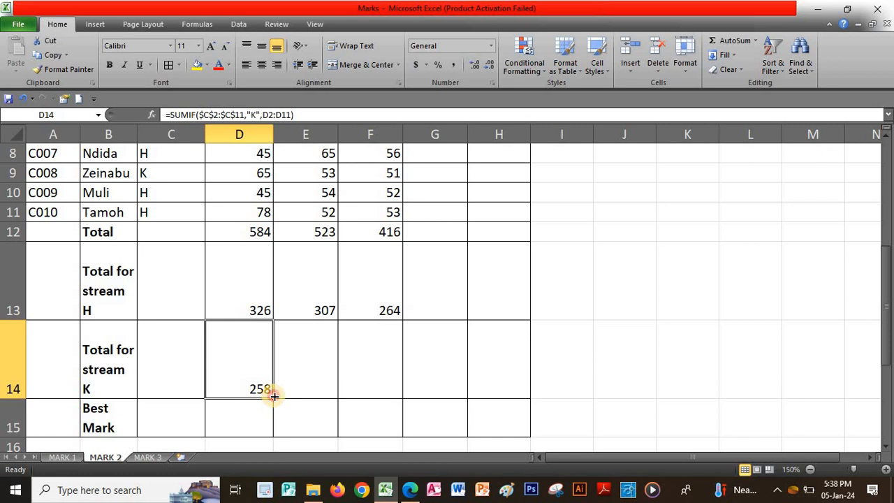
Fill the D14 stream K total across to F14, showing 216 for English and 152 for Maths
drag(273, 398, 395, 399)
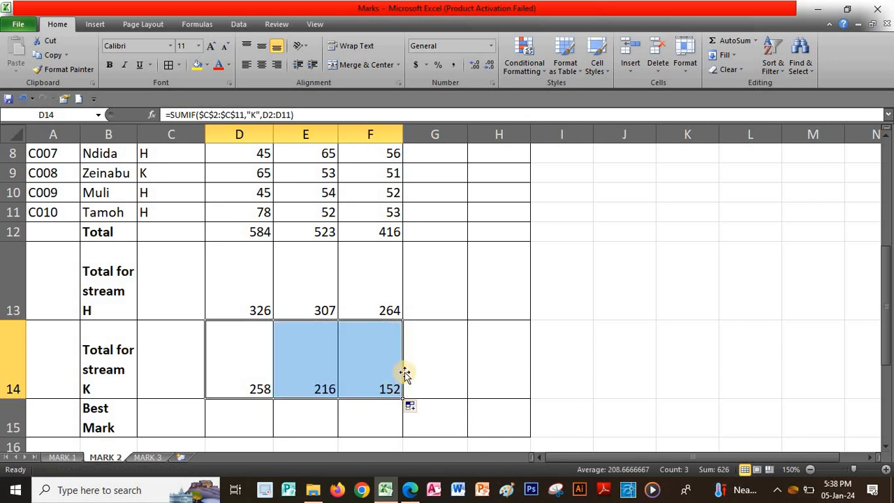
click(452, 311)
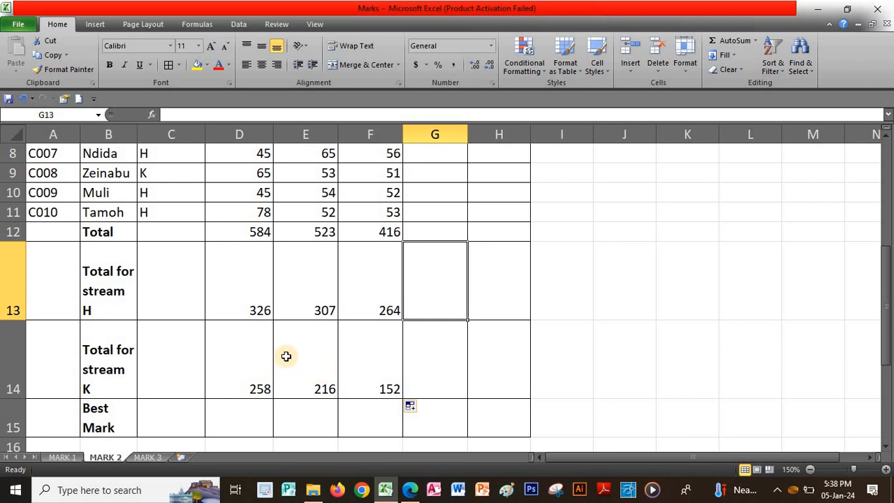
scroll(285, 349, up, 3)
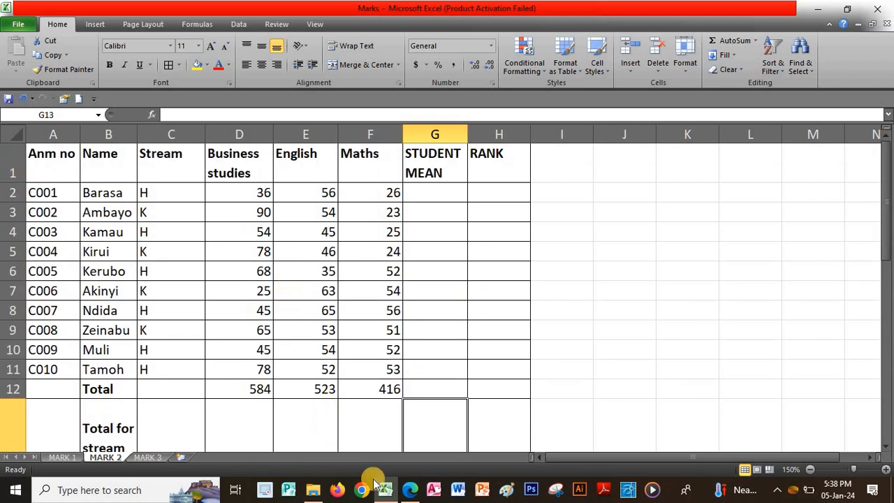
click(412, 491)
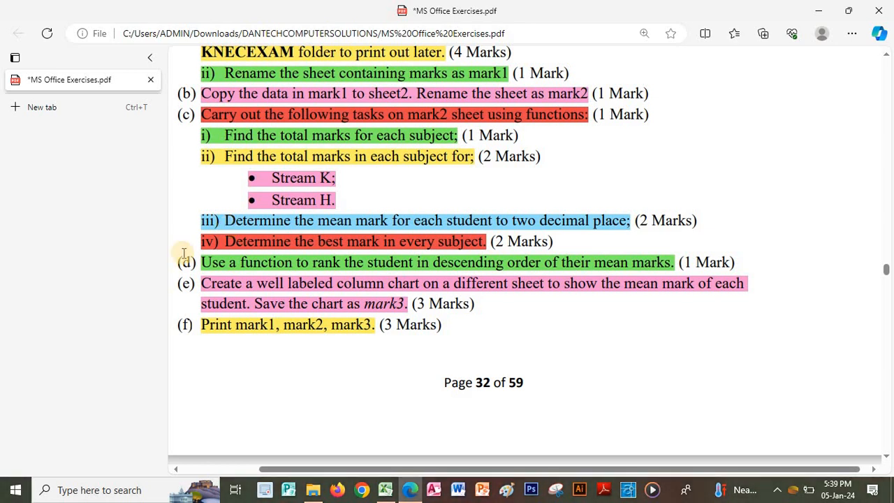
click(386, 491)
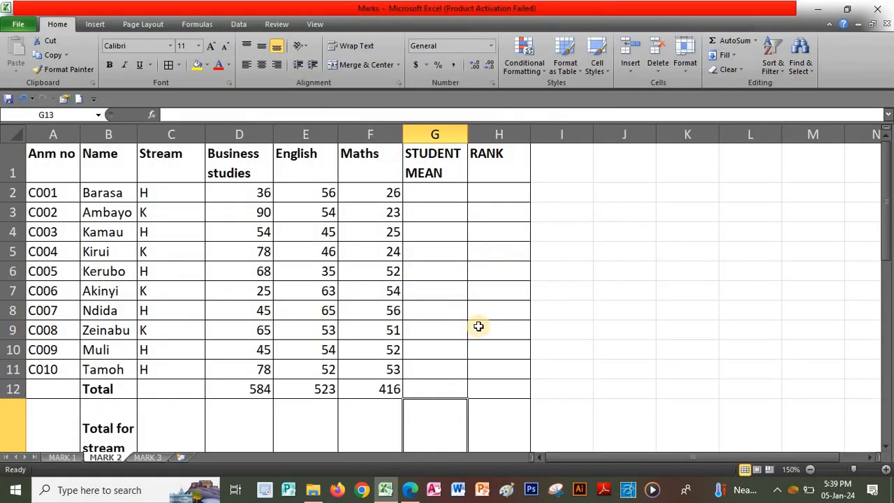
Enter =AVERAGE(D2:F2) in G2 with AutoSum Average and fill it down to G11
click(433, 193)
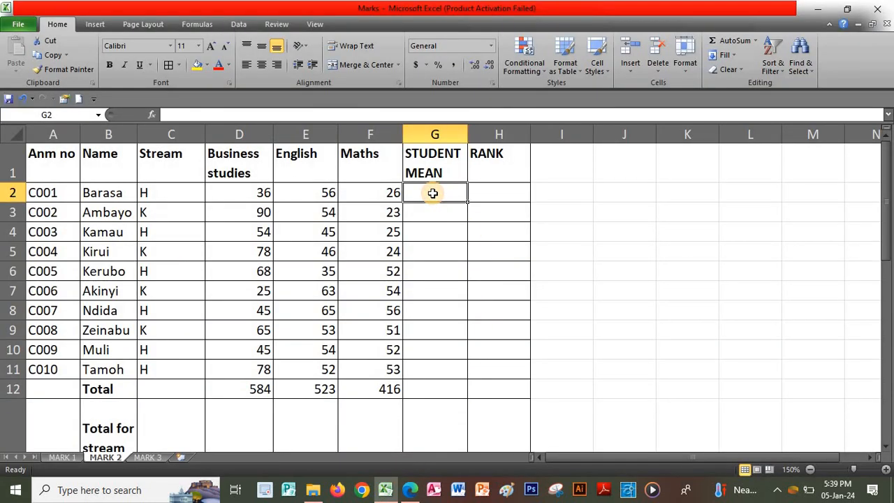
click(756, 41)
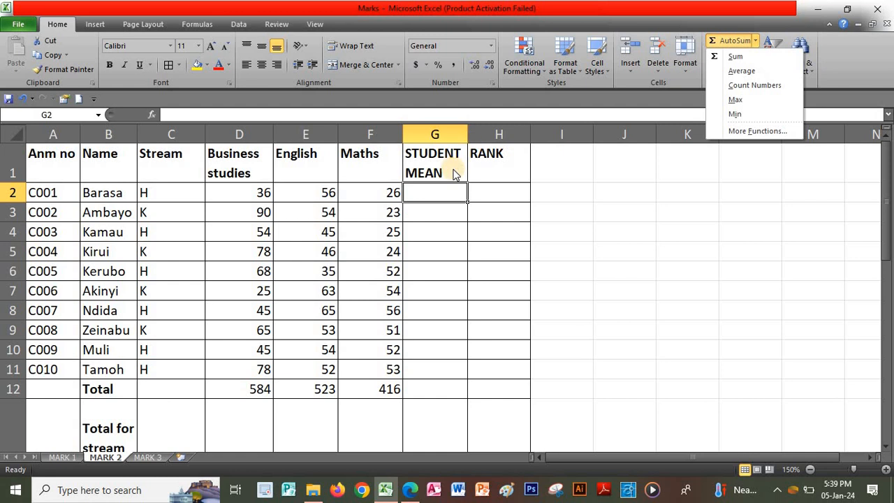
click(739, 72)
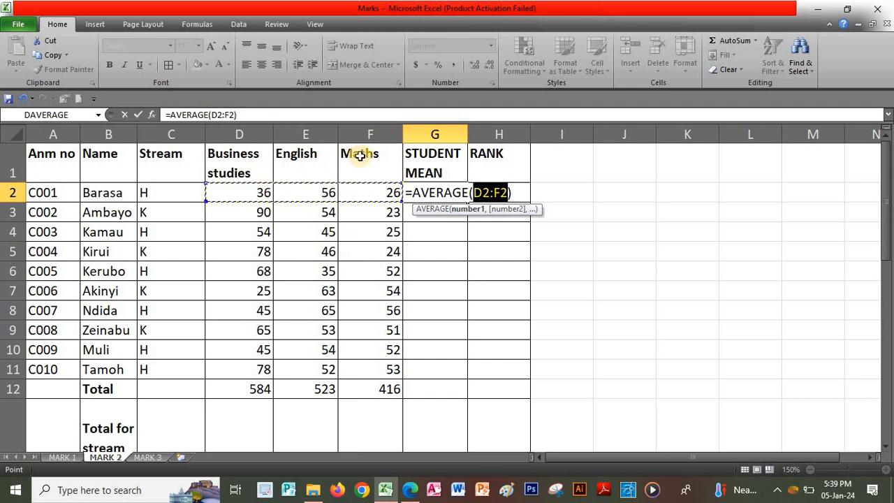
key(Return)
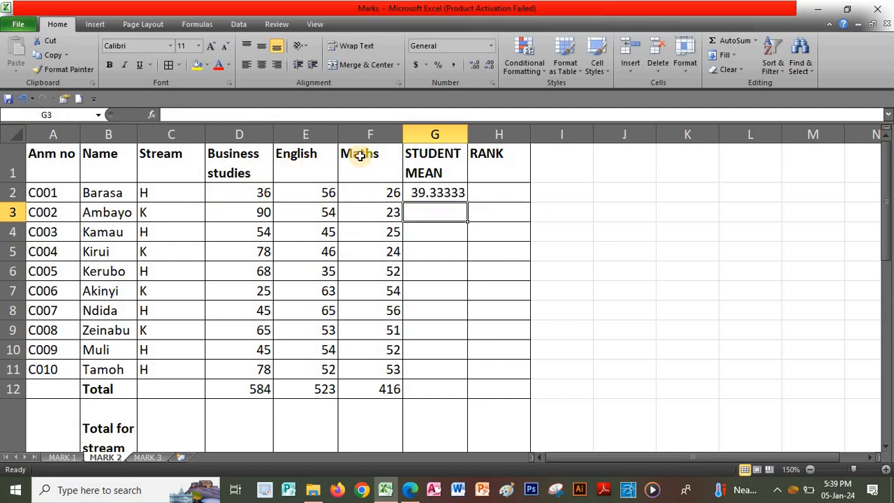
click(451, 196)
drag(466, 203, 454, 384)
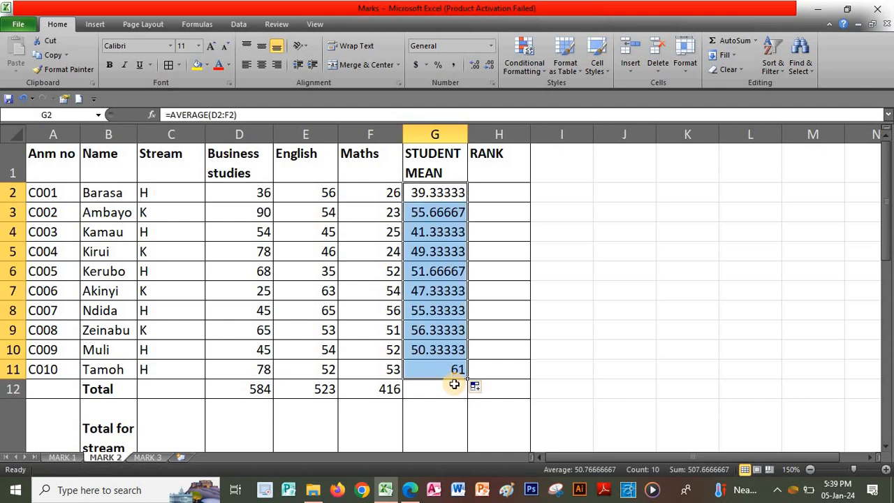
Reduce the G2:G11 means to two decimal places, e.g. 39.33 and 61.00
click(487, 69)
click(487, 68)
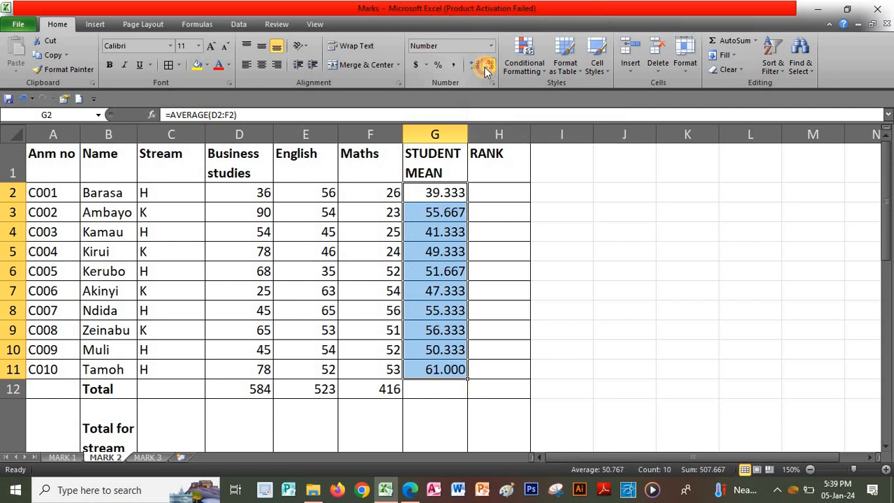
click(485, 67)
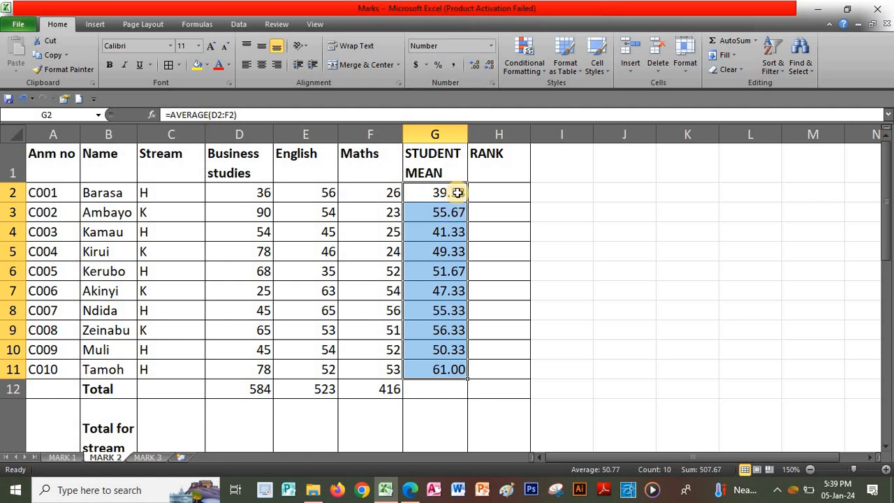
click(516, 191)
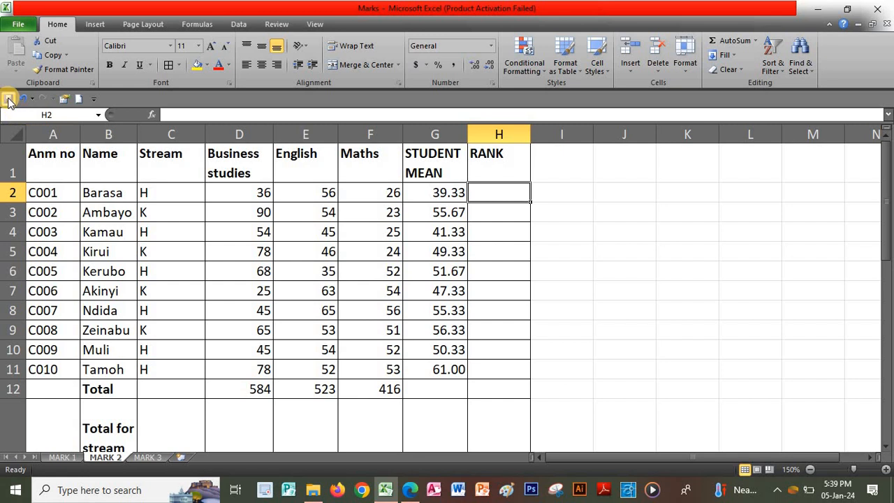
click(412, 491)
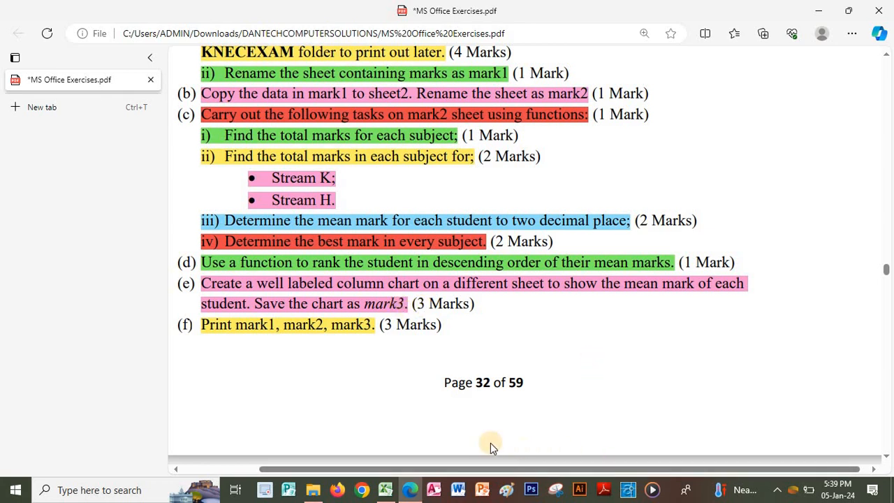
click(385, 490)
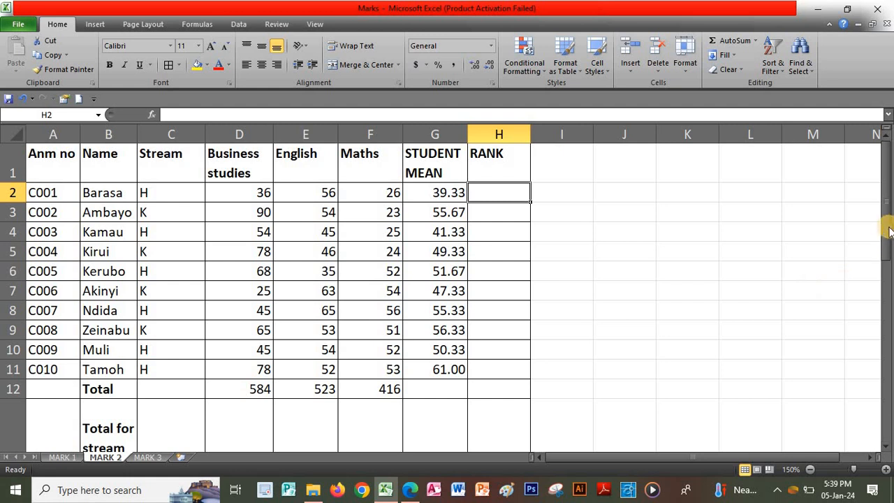
Enter =MAX(D2:D11) in D15 so the Business studies best mark shows 90
drag(890, 228, 429, 383)
click(241, 425)
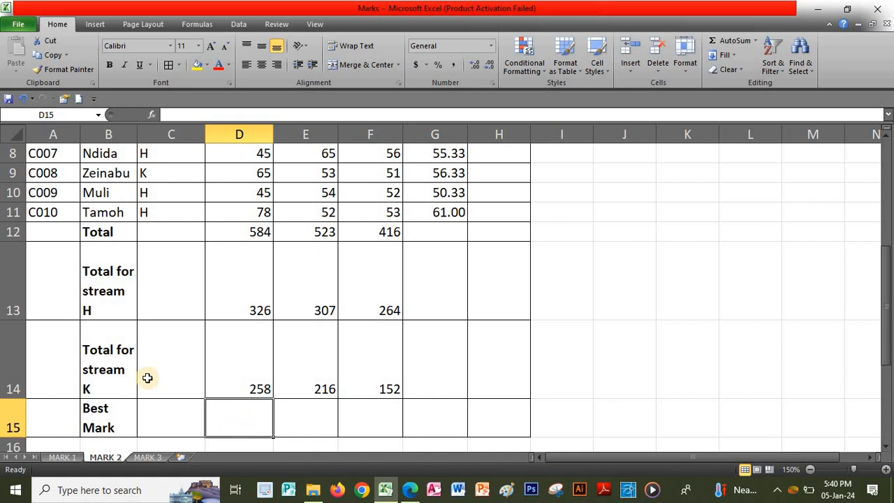
click(755, 41)
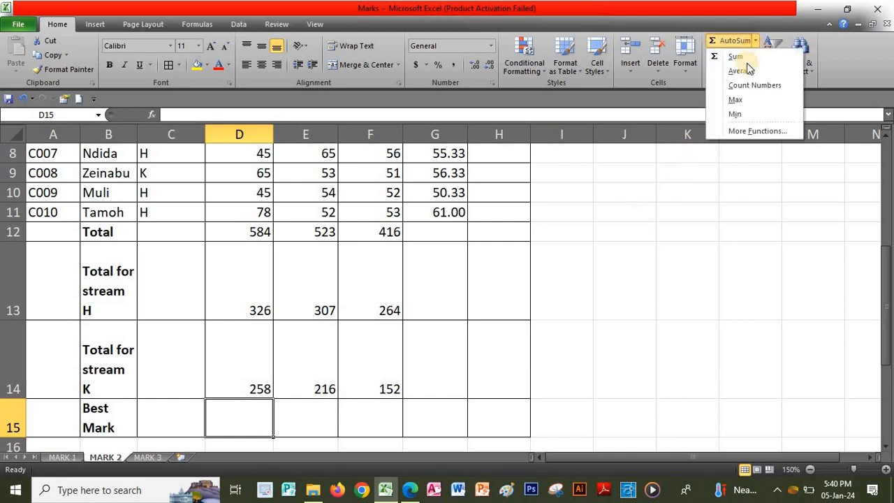
click(744, 101)
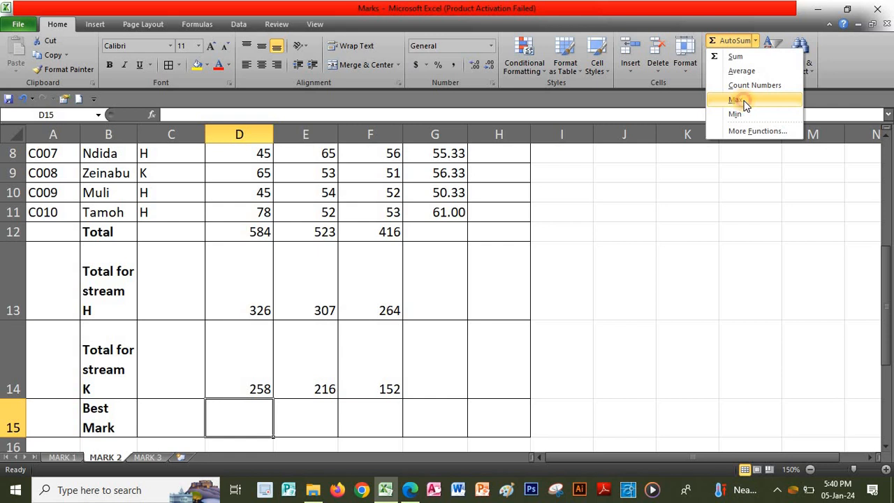
scroll(343, 307, up, 3)
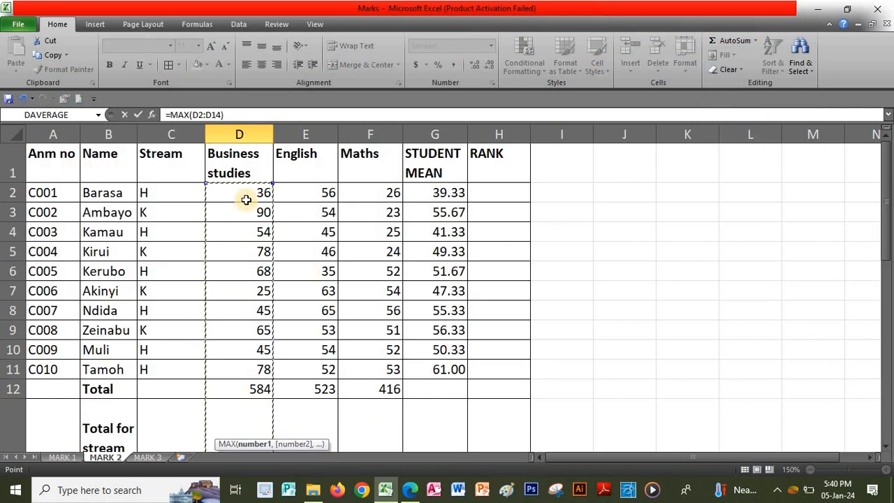
drag(246, 200, 239, 369)
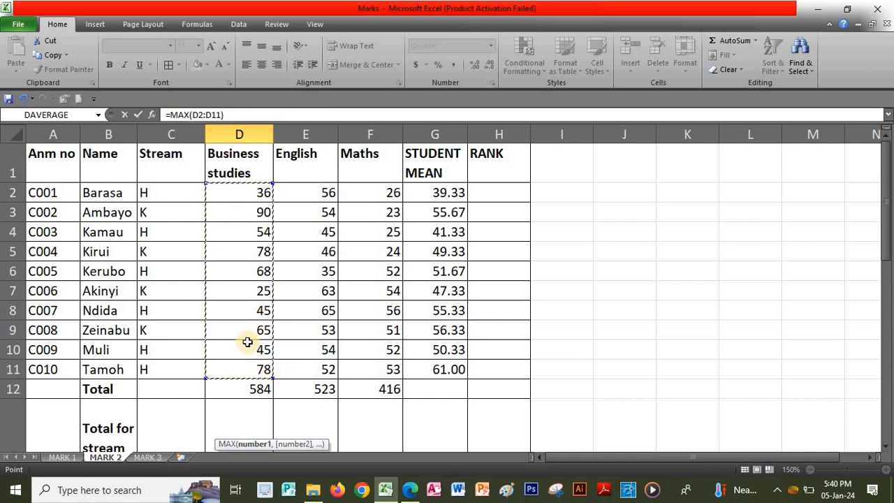
key(Return)
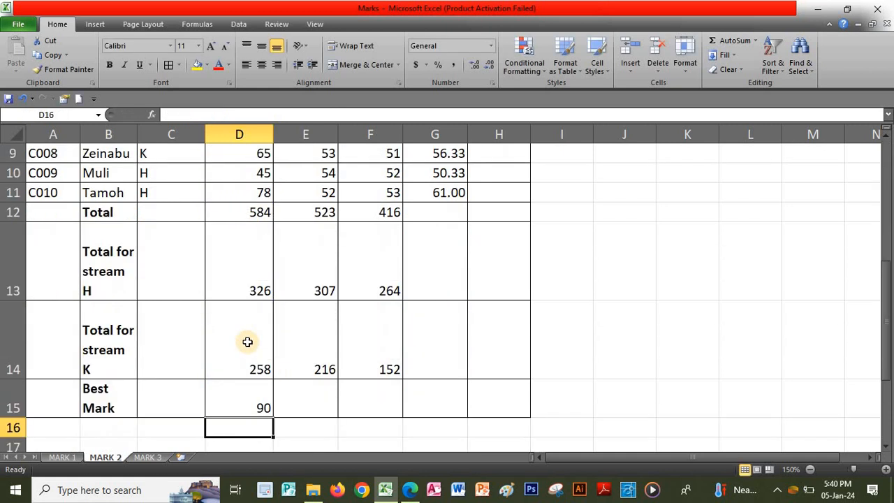
Copy the D15 best-mark formula across to F15, giving 65 for English and 56 for Maths
click(231, 403)
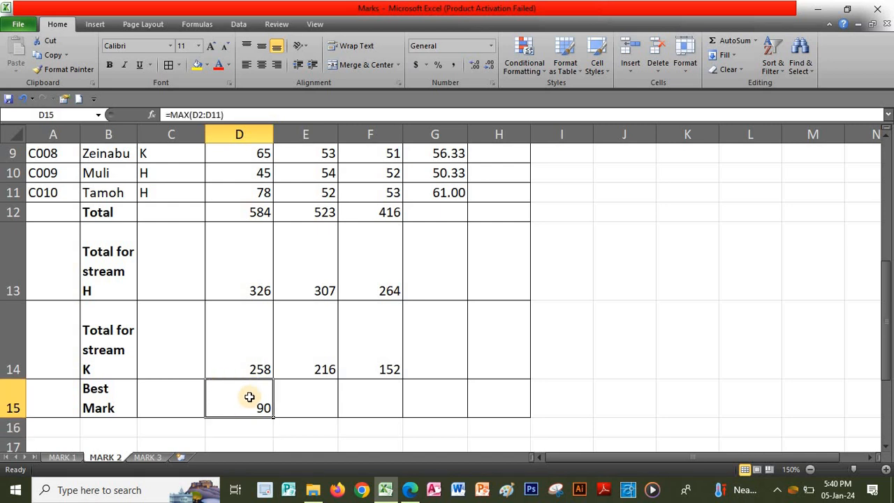
drag(272, 418, 406, 417)
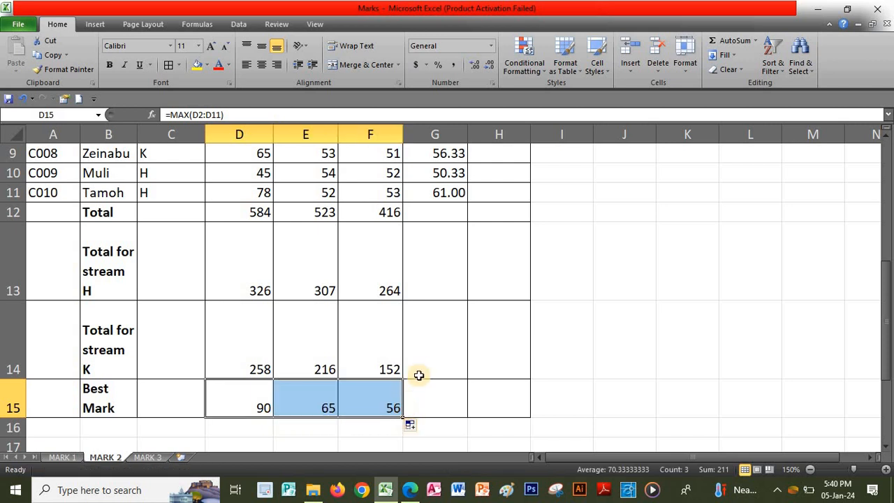
scroll(419, 363, up, 3)
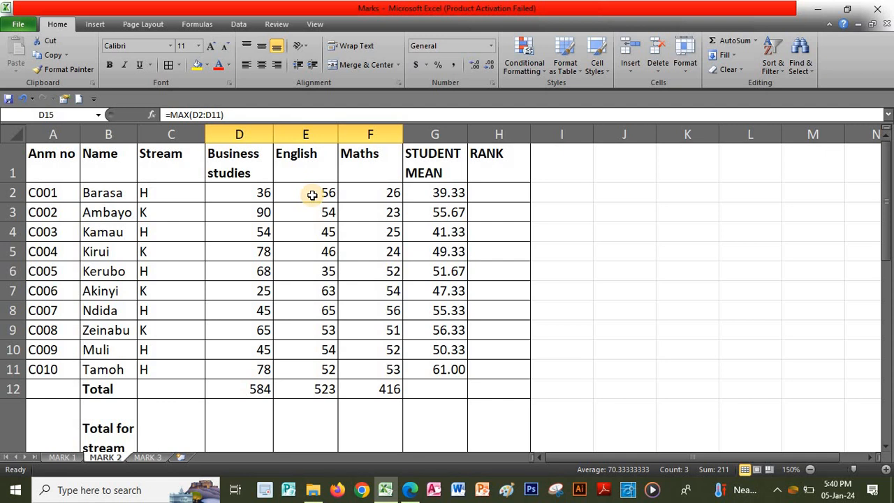
Check the exercise instructions in the PDF, then return to the workbook at H2
click(410, 489)
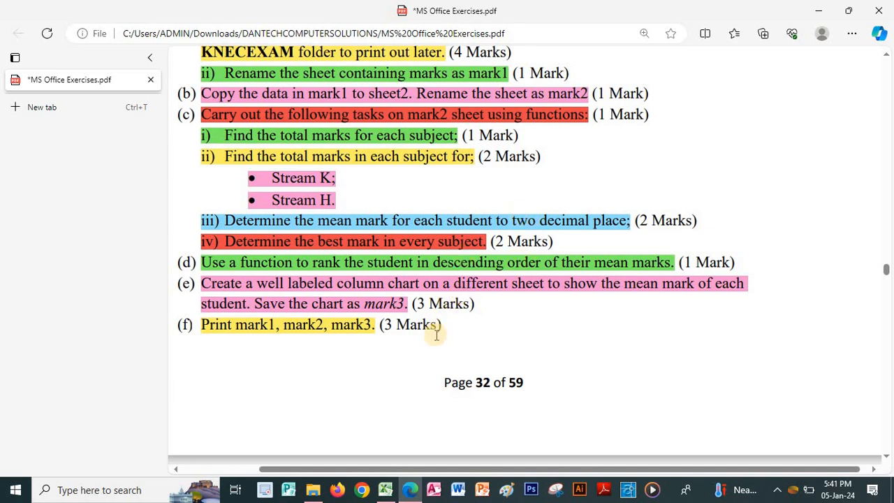
click(385, 489)
click(501, 189)
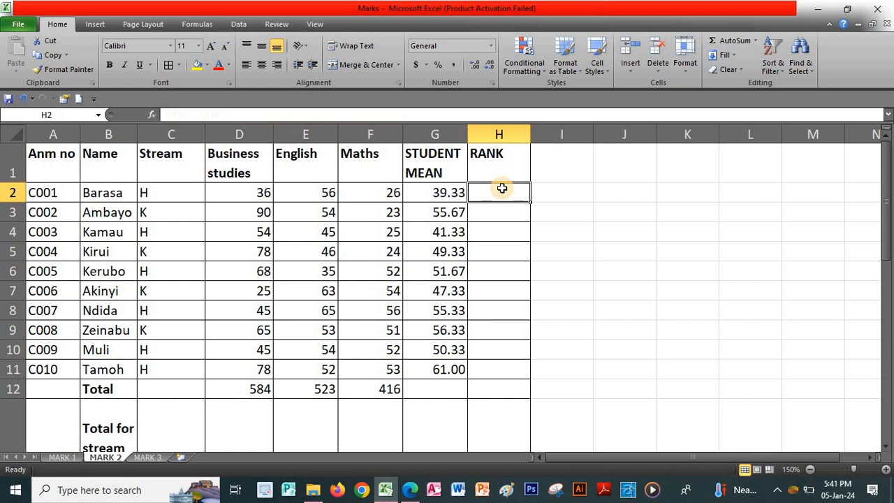
Type =RANK(G2,G2:G11,0 in H2 to rank the first student's mean in descending order
text(=)
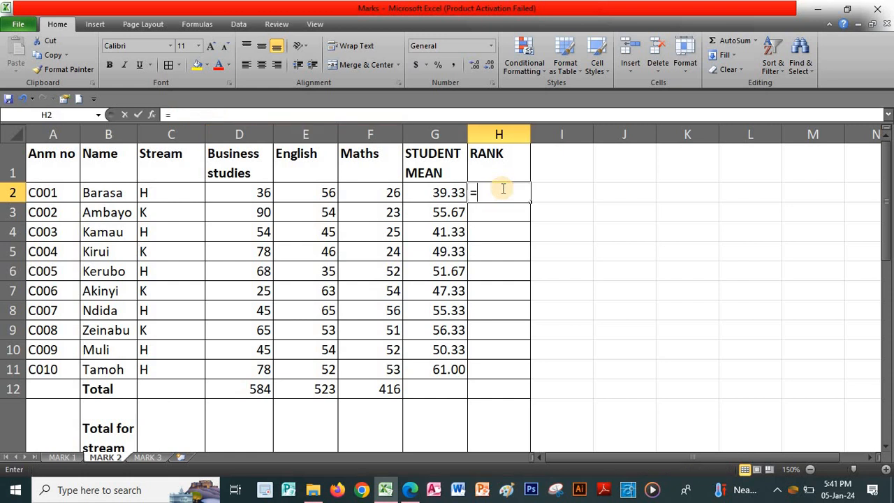
text(RA)
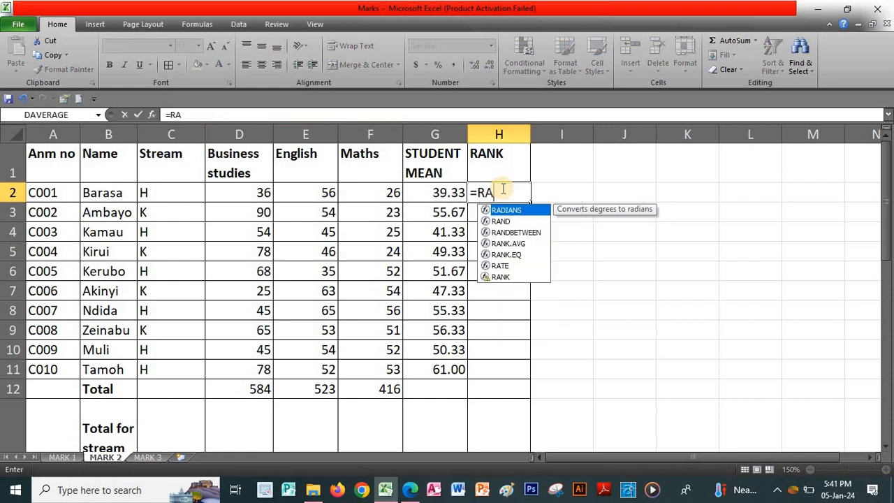
text(NK)
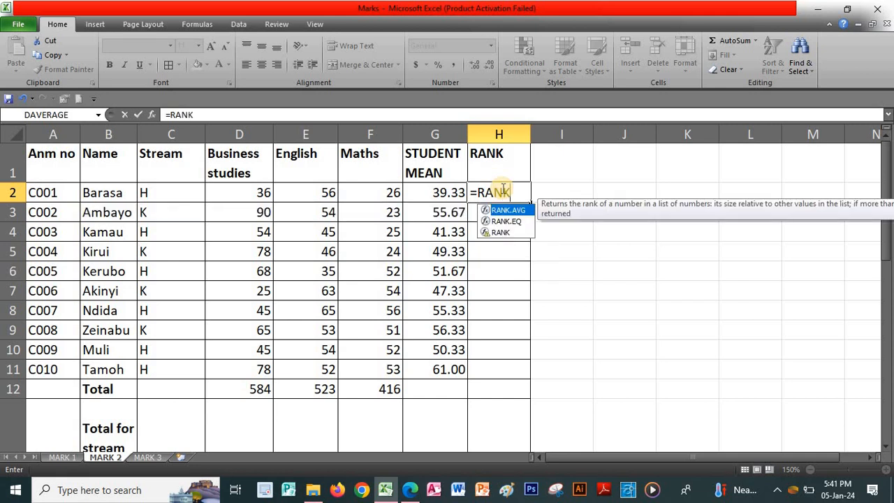
text(()
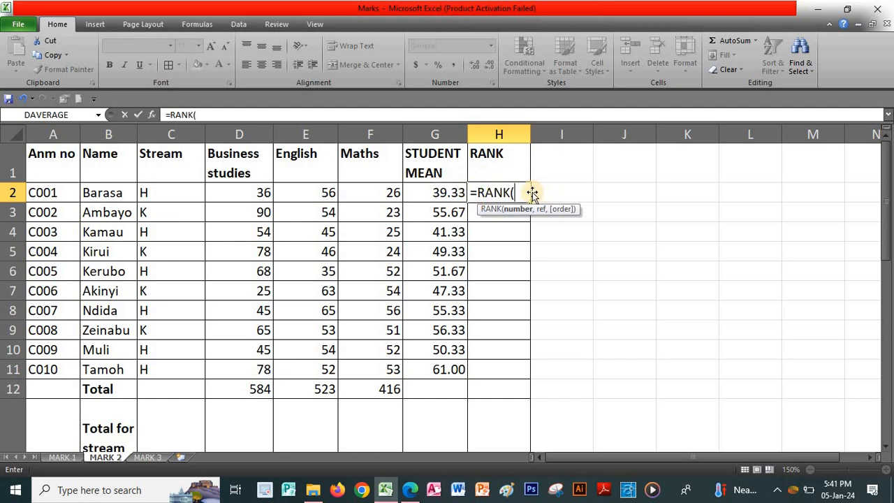
click(442, 197)
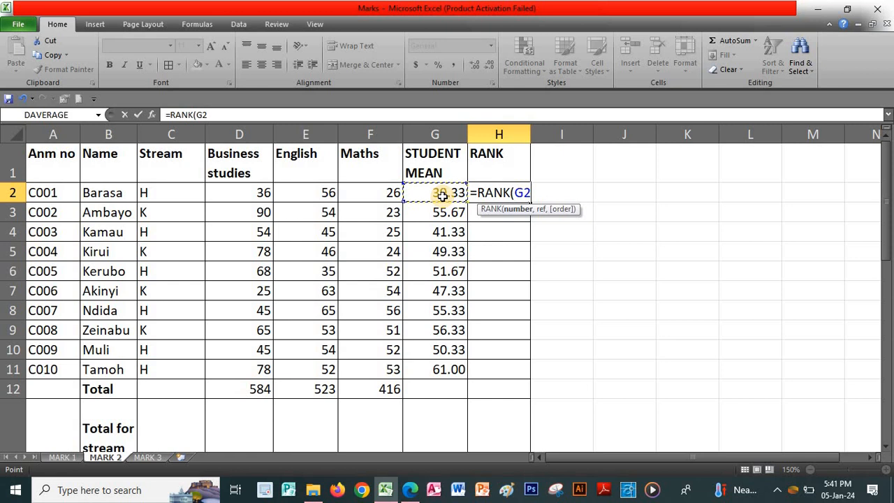
text(,)
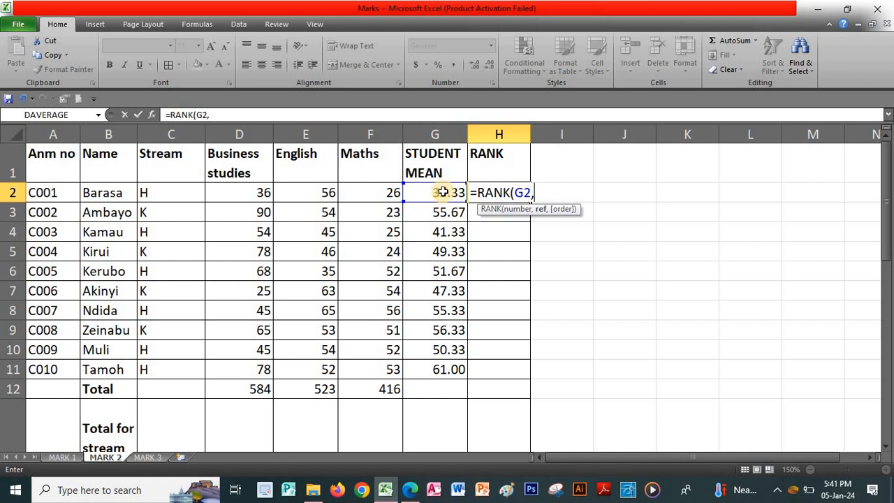
drag(447, 192, 444, 360)
text(,)
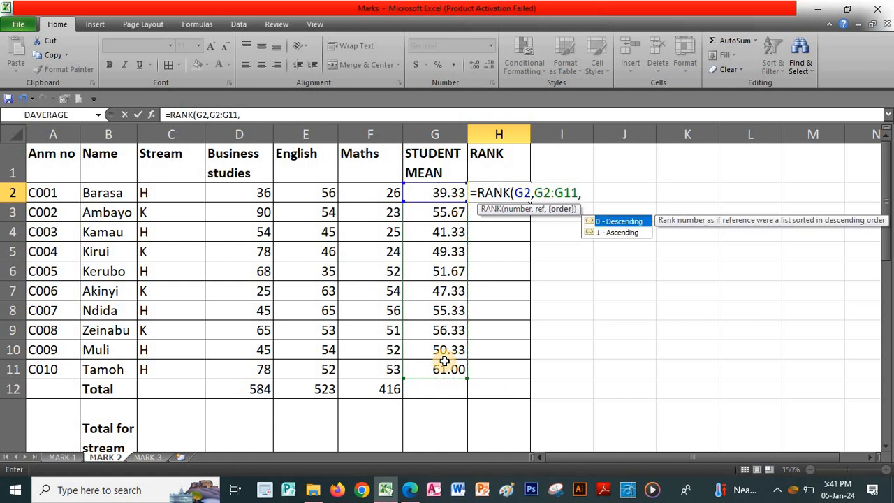
click(617, 225)
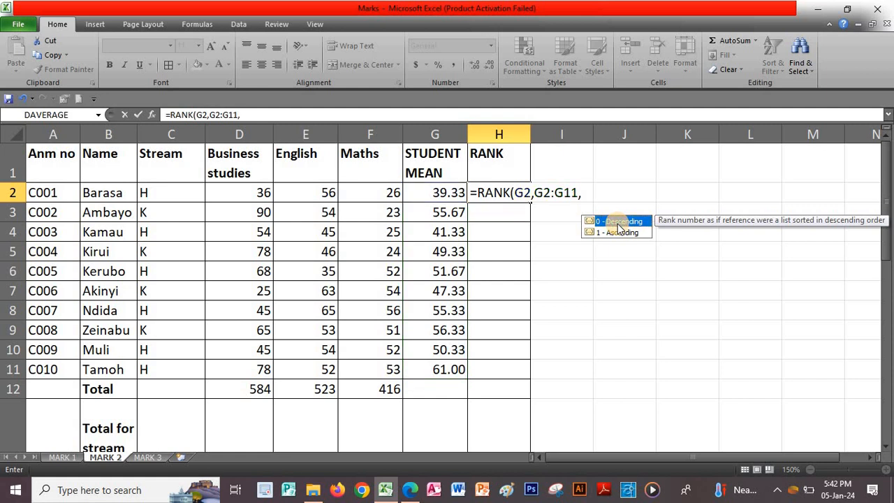
click(618, 225)
click(606, 224)
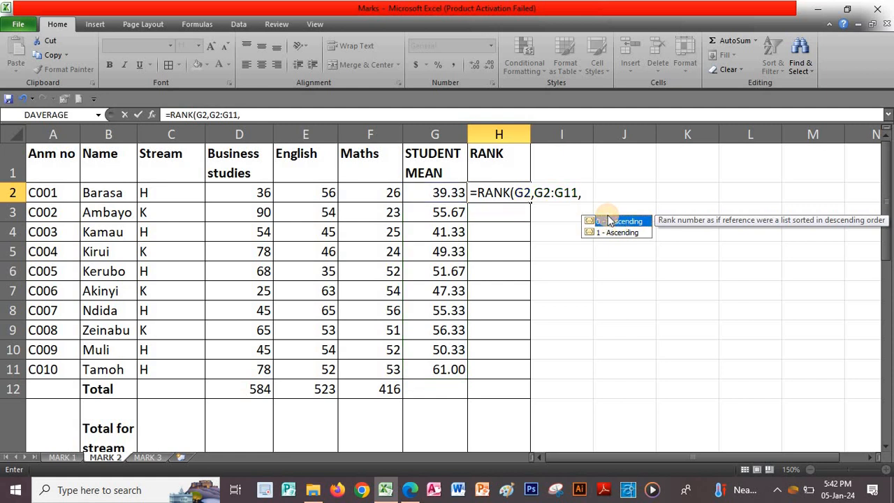
click(606, 218)
click(594, 199)
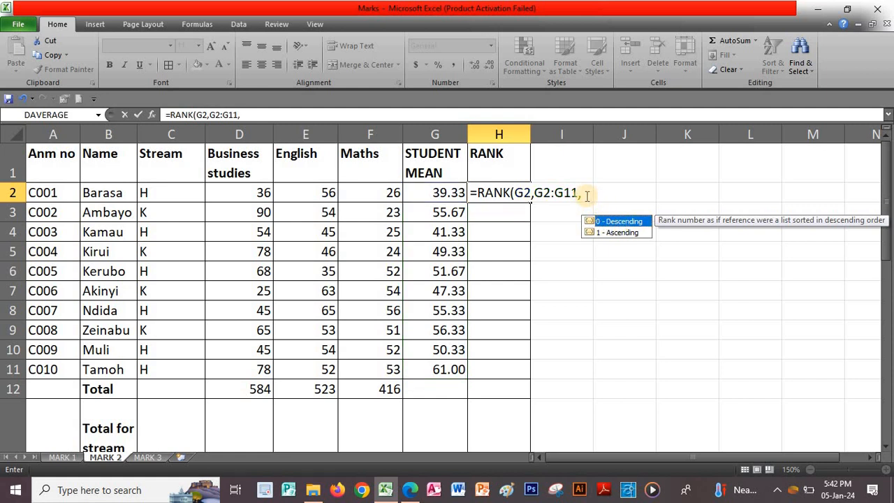
text(0)
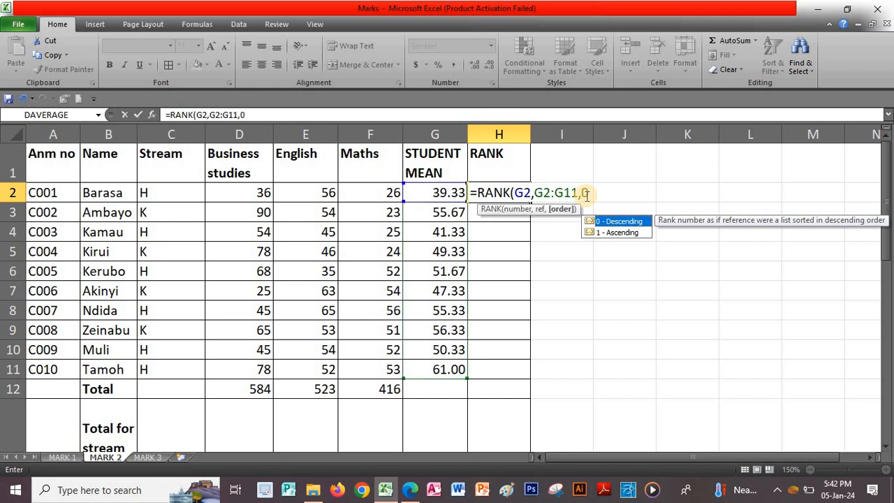
text())
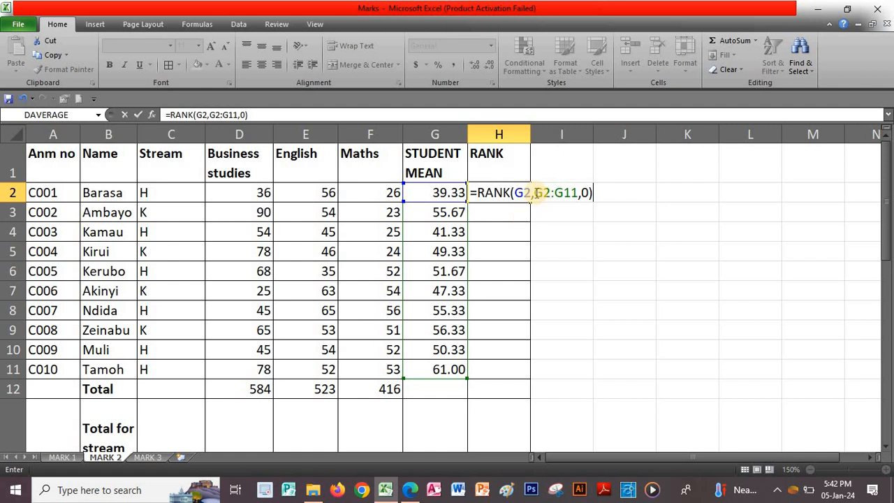
Add $ signs to the H2 rank range so it reads $G$2:$G$11
click(535, 193)
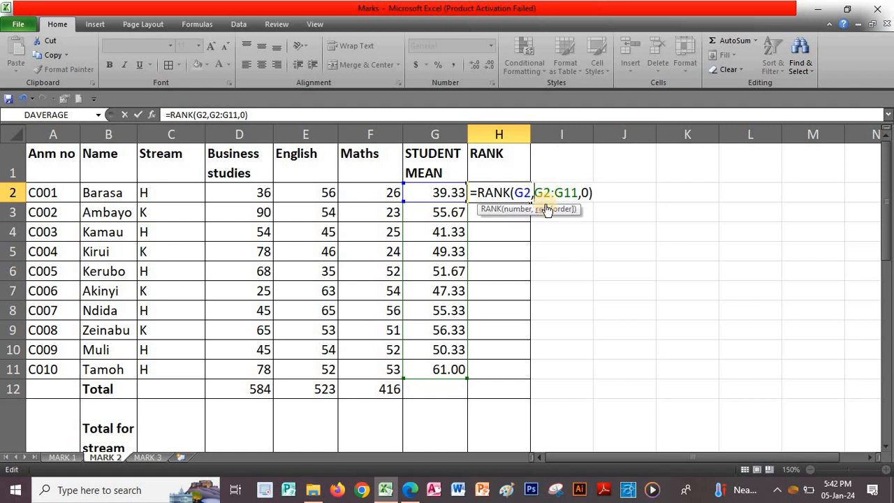
text($)
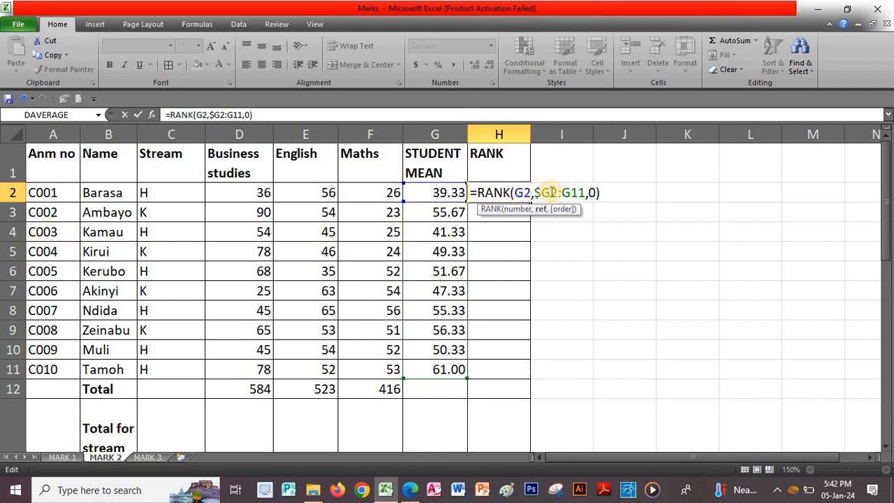
click(551, 192)
text($)
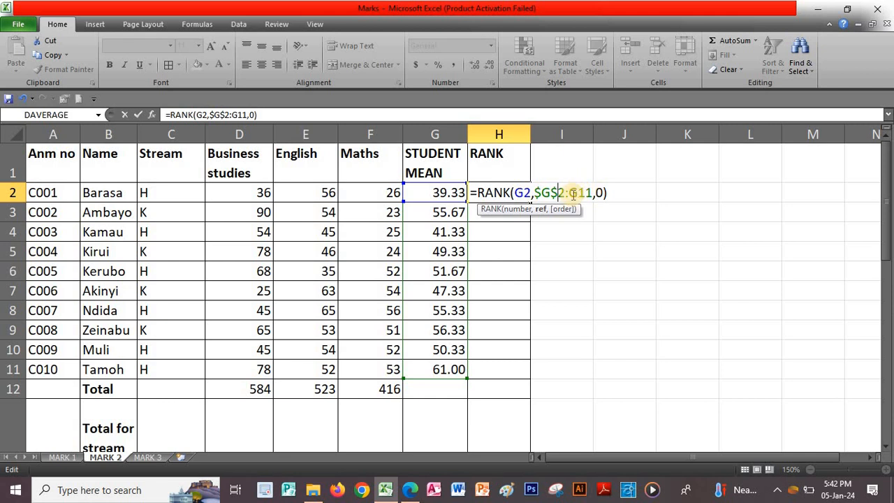
click(571, 194)
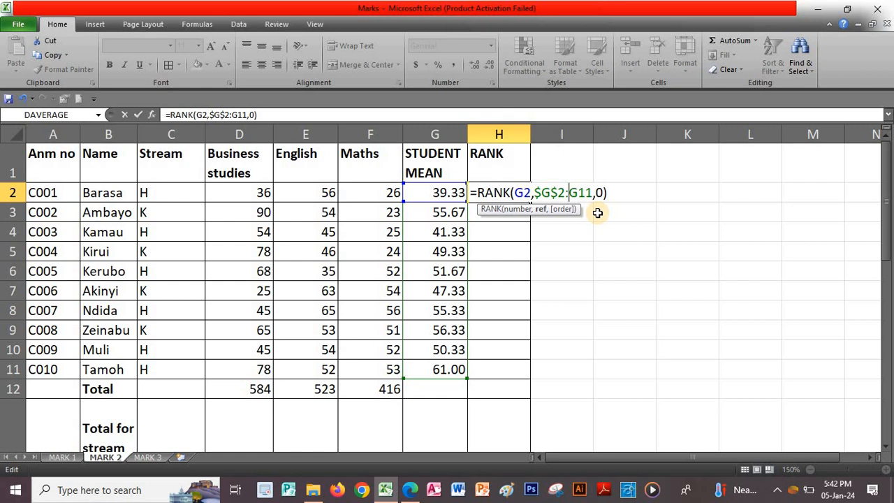
text($G)
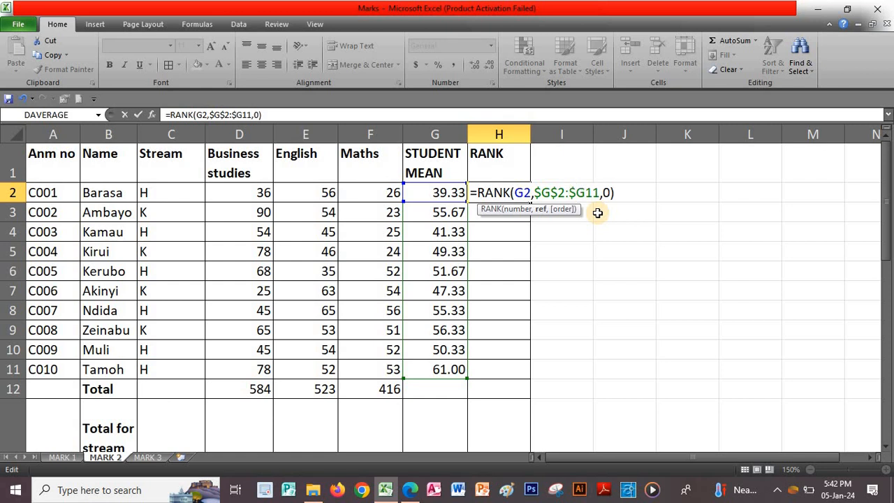
text($)
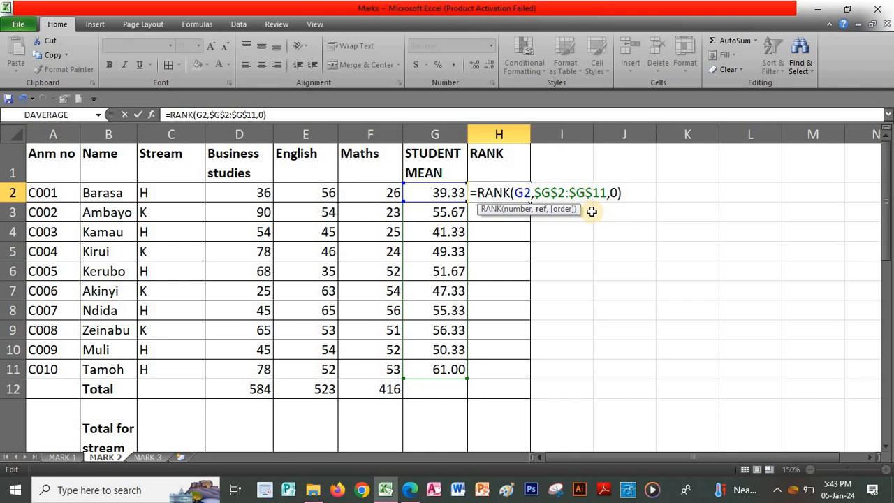
Fill =RANK(G2,$G$2:$G$11,0) down H2:H11 to rank the ten students 1 to 10 by mean
key(Return)
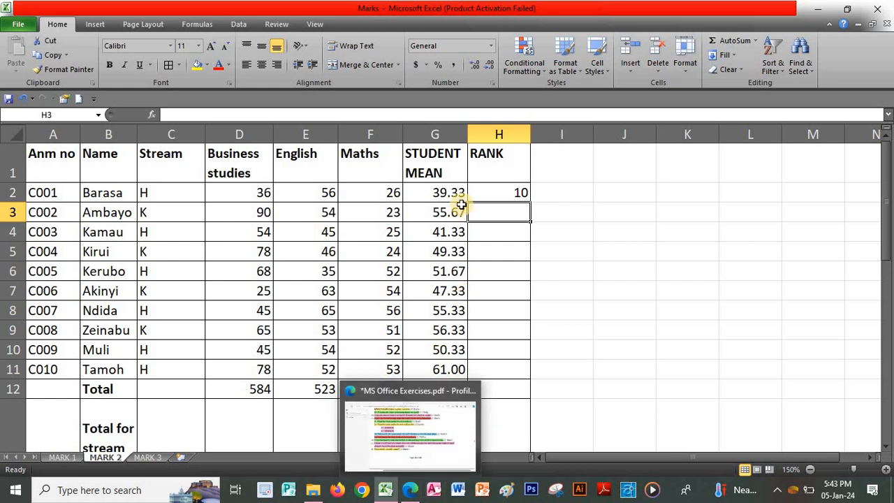
click(489, 192)
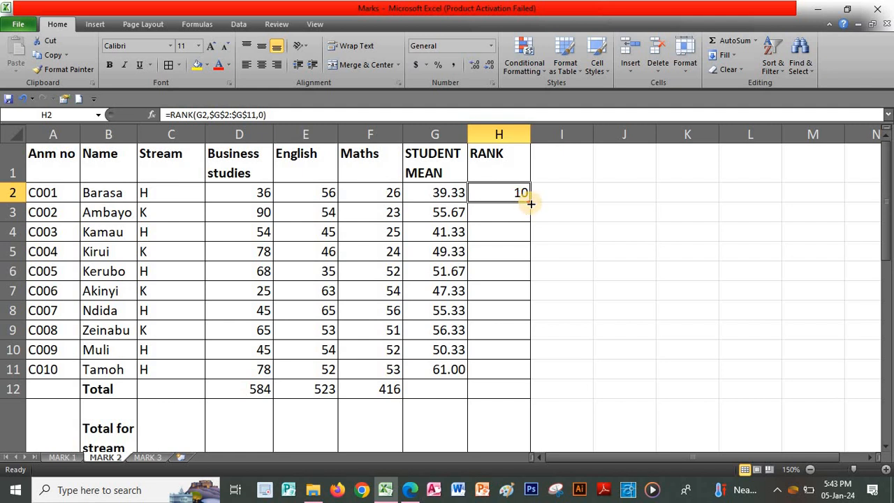
drag(531, 203, 528, 372)
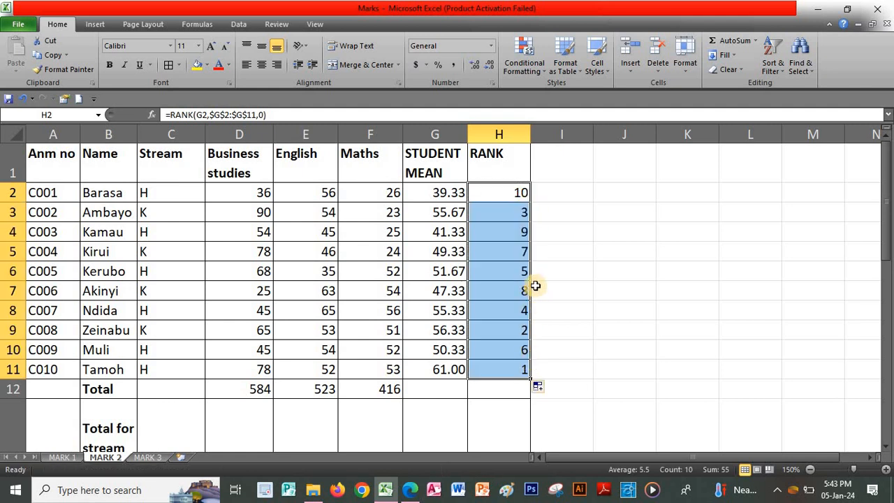
click(569, 268)
click(569, 194)
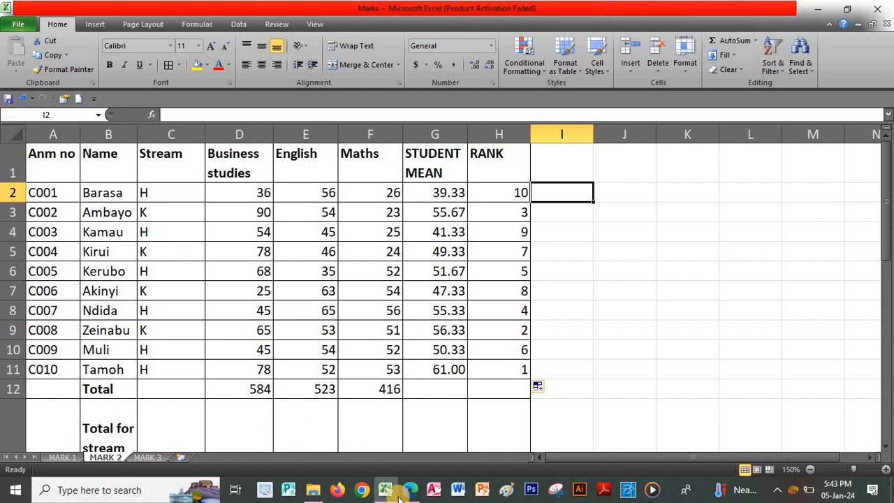
mouse_move(407, 492)
click(421, 409)
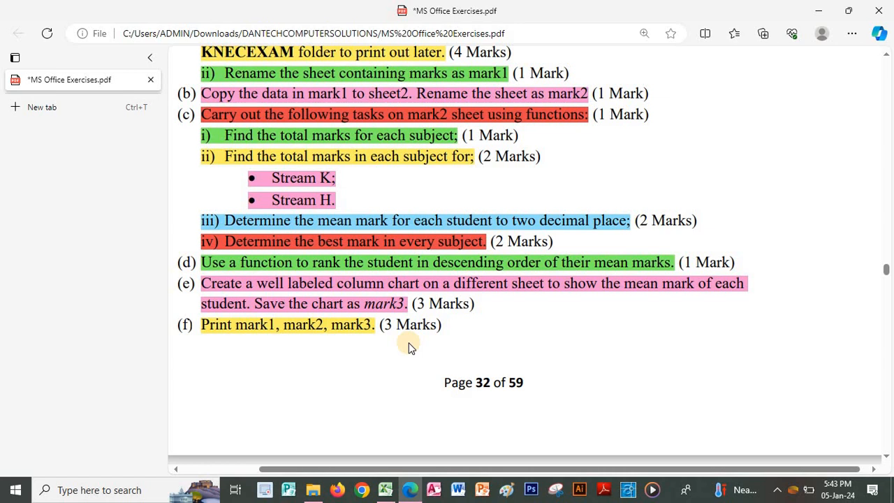
click(386, 490)
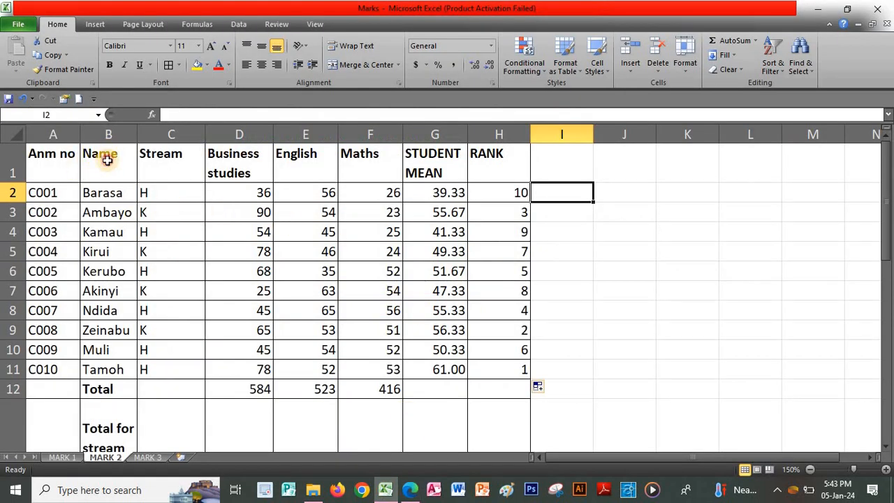
Insert a 2-D clustered column chart plotting student names (B1:B11) against STUDENT MEAN (G1:G11)
drag(110, 155, 88, 370)
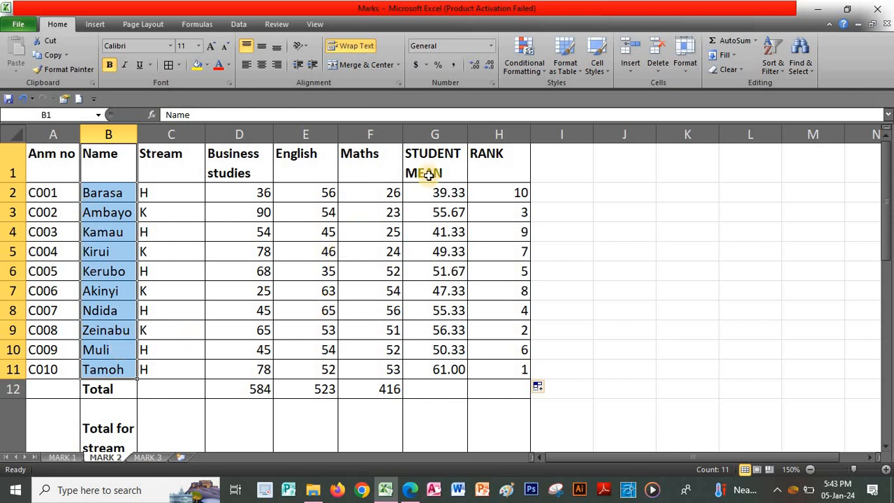
drag(434, 160, 441, 364)
click(98, 24)
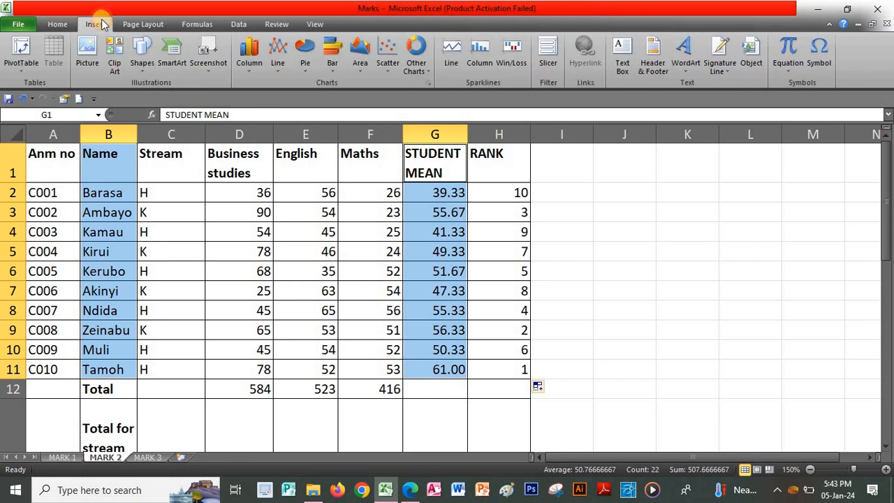
click(253, 69)
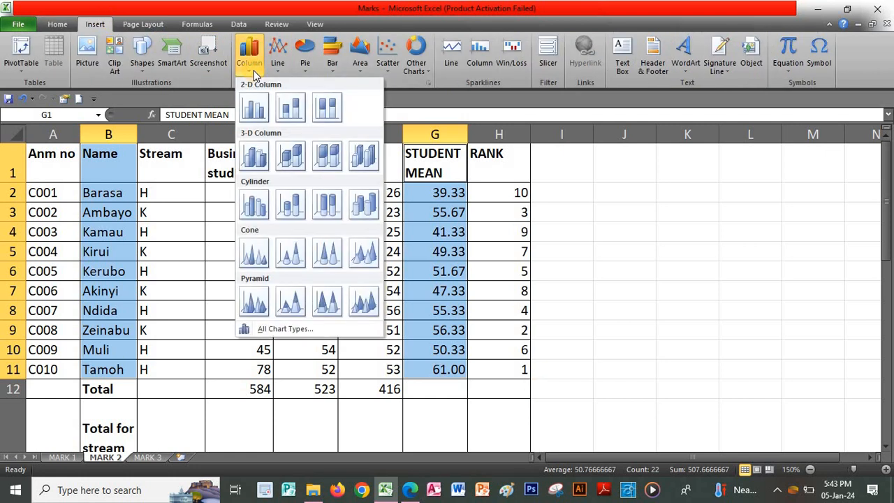
click(253, 108)
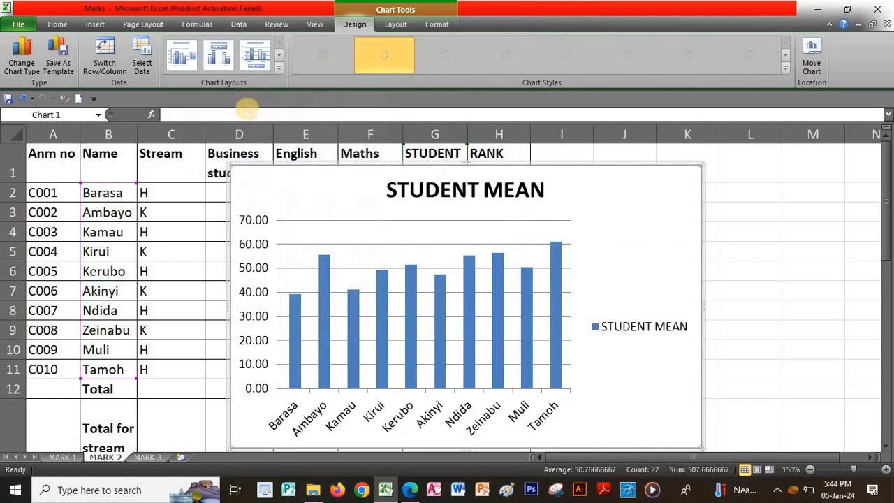
Apply a chart layout with axis title and data table, then the black chart style with cyan bars
click(275, 68)
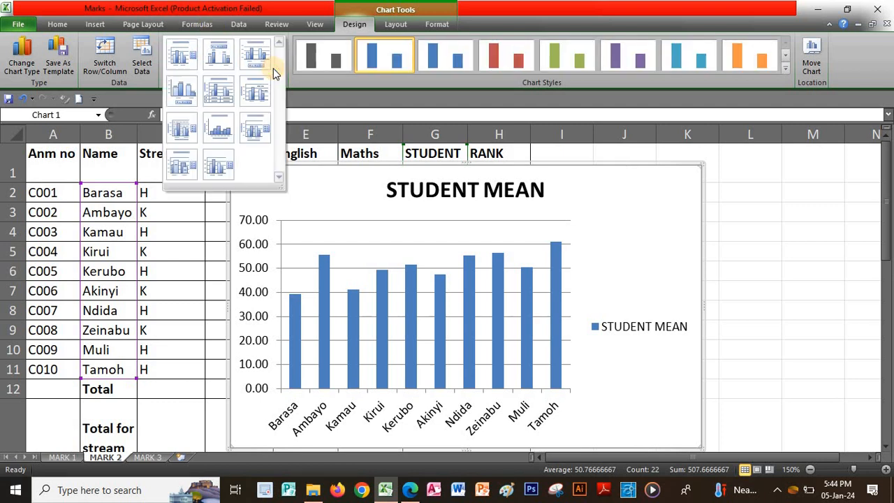
click(224, 93)
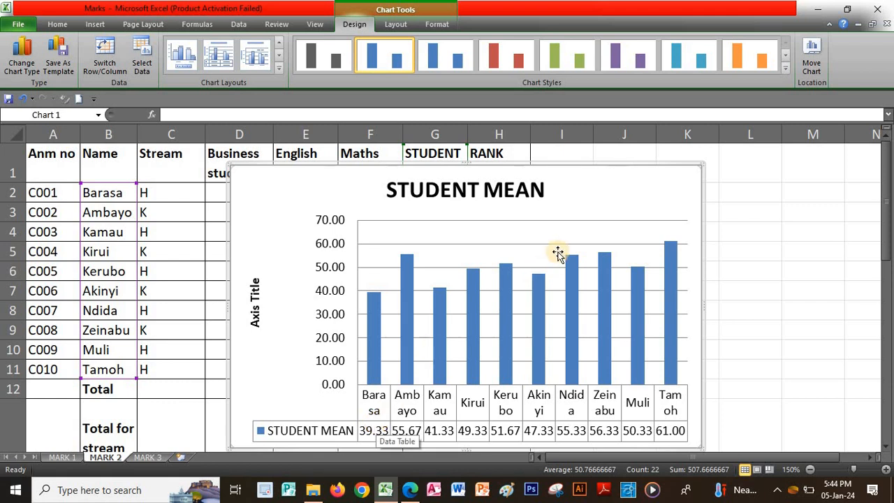
click(783, 68)
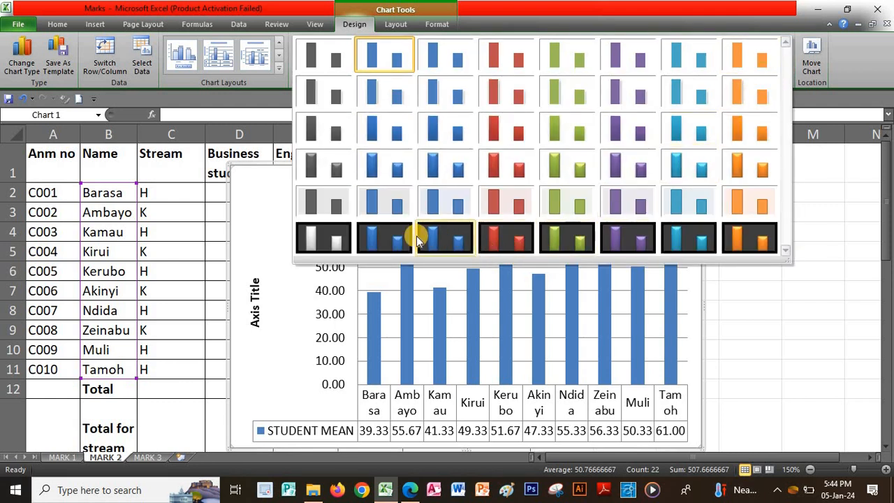
click(681, 241)
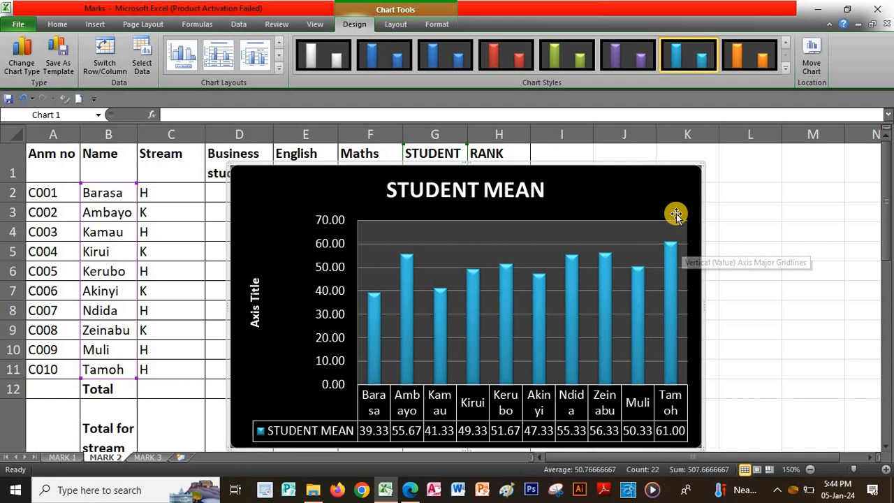
Cut the STUDENT MEAN chart, paste it at A1 on MARK 3, and widen it to about column K
right_click(660, 181)
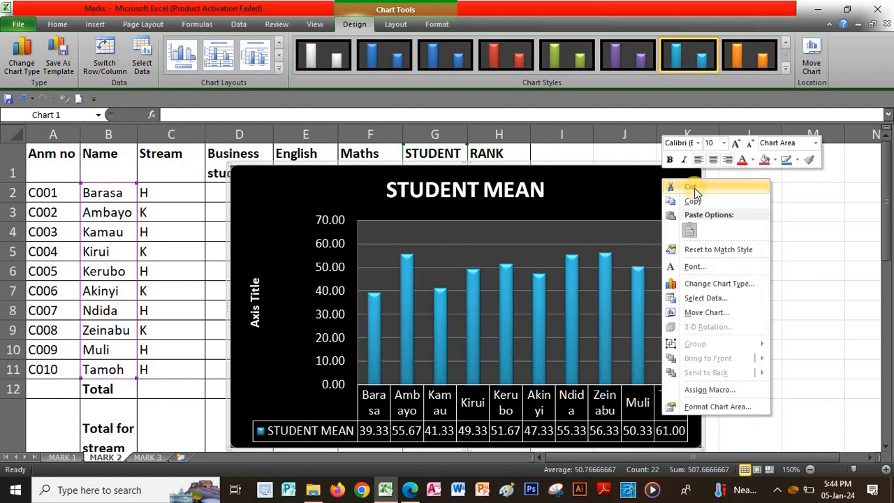
click(690, 186)
click(652, 196)
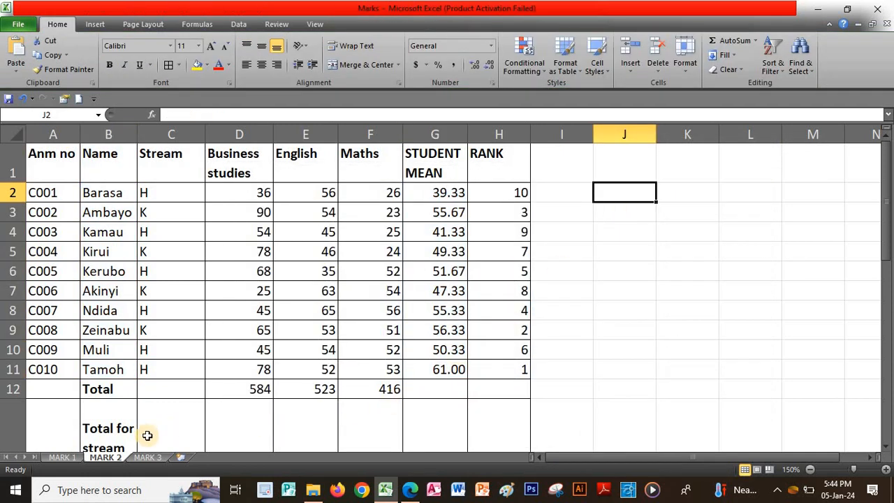
click(147, 458)
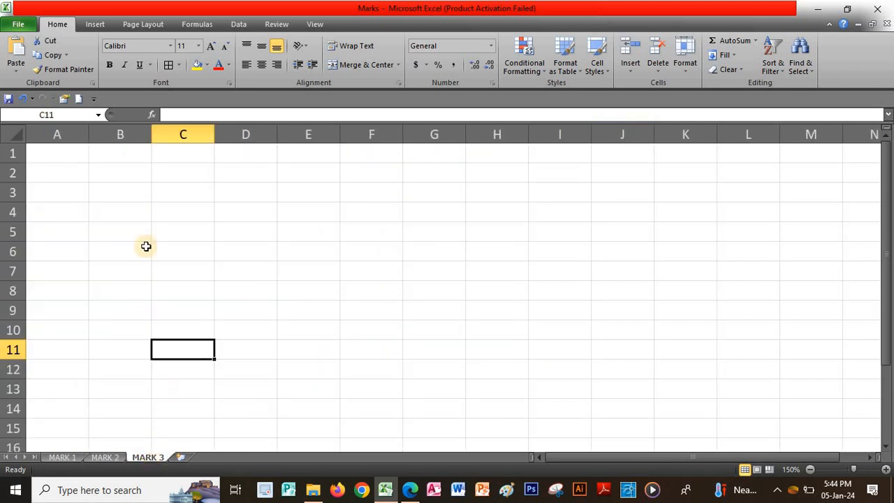
click(67, 155)
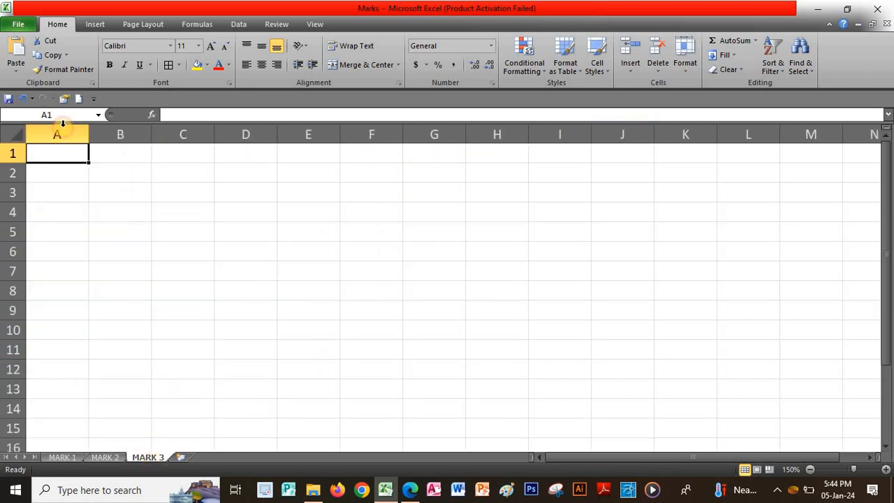
click(16, 53)
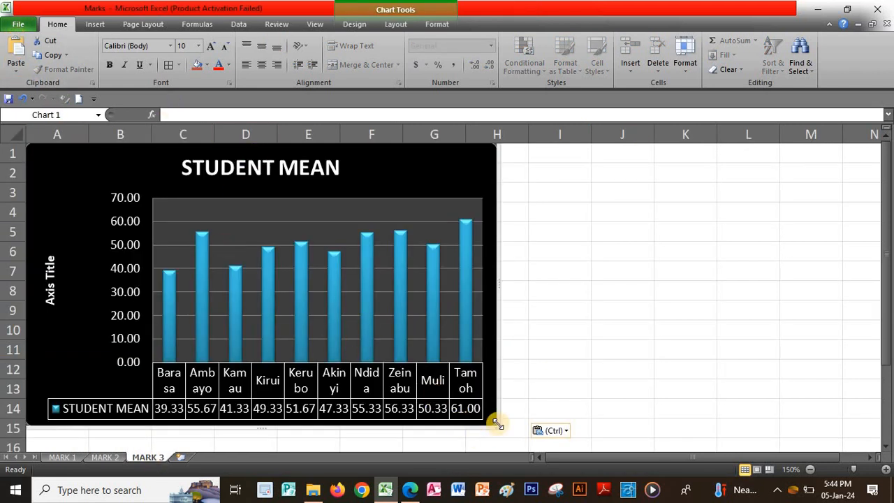
drag(514, 429, 621, 436)
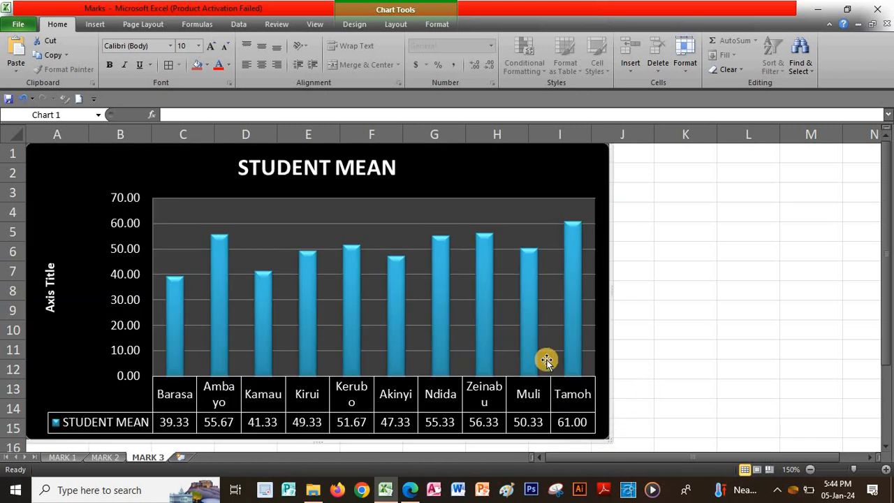
drag(606, 439, 693, 434)
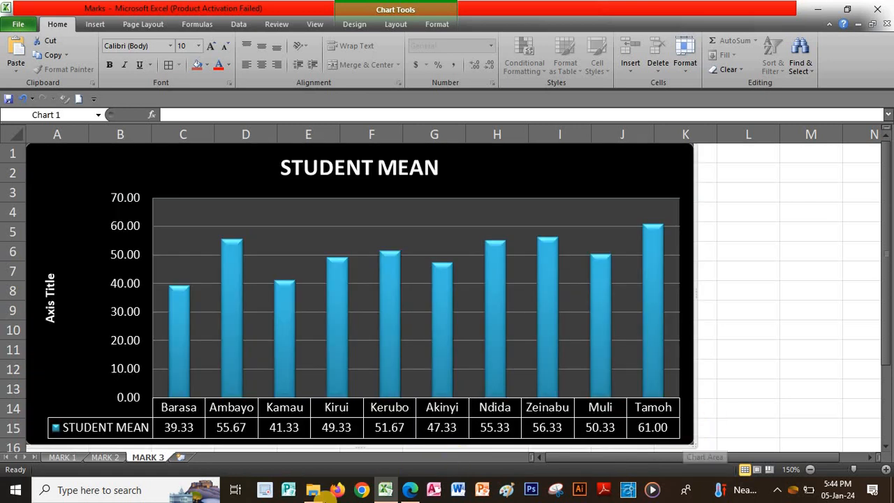
Rename the chart's sheet tab to MARK 3
click(148, 457)
right_click(148, 457)
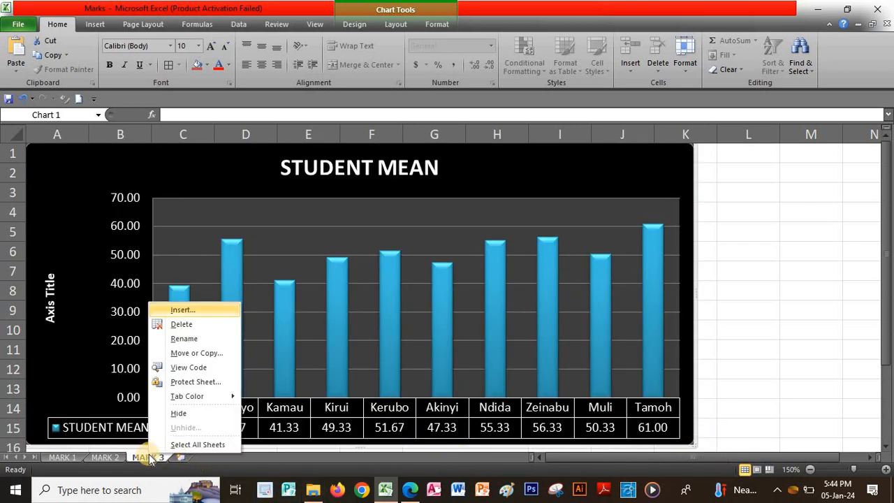
click(183, 338)
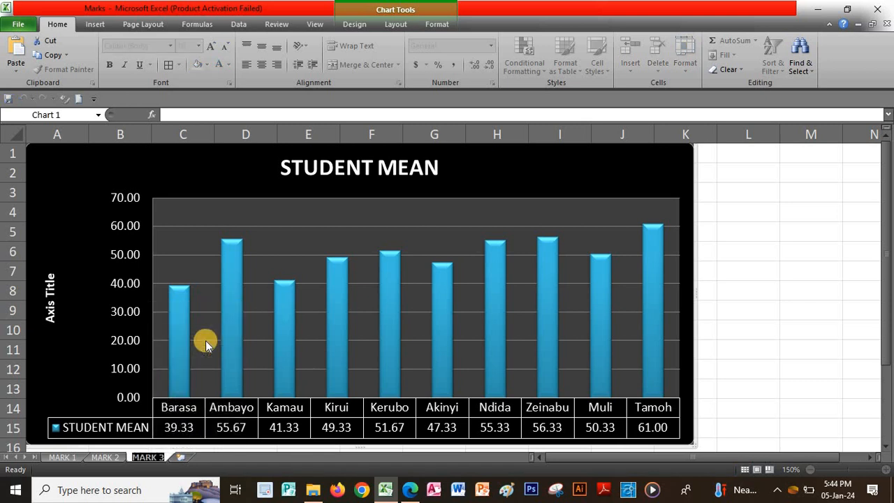
text(MARK 3)
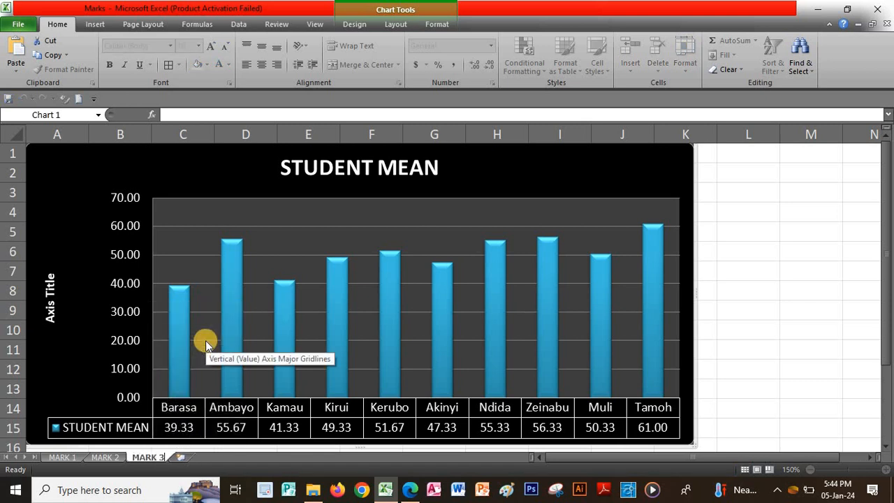
key(Return)
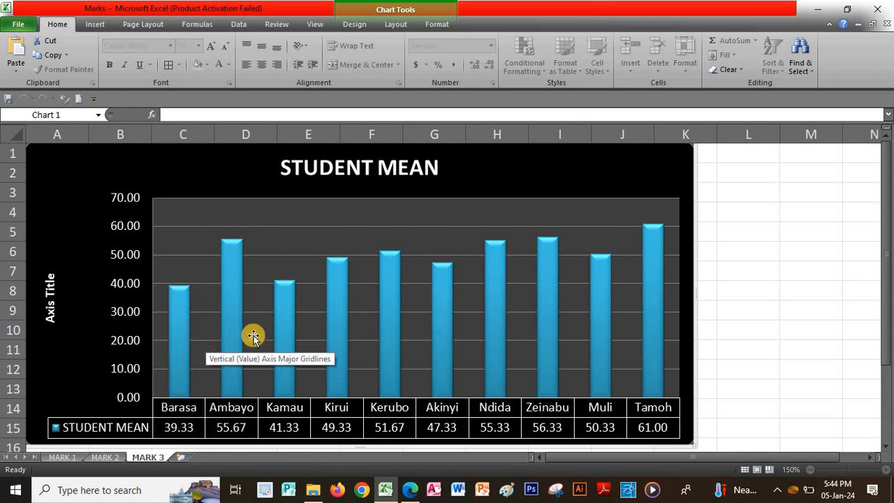
Review the MARK 1, MARK 2 and MARK 3 sheets, then save the Marks workbook
click(736, 216)
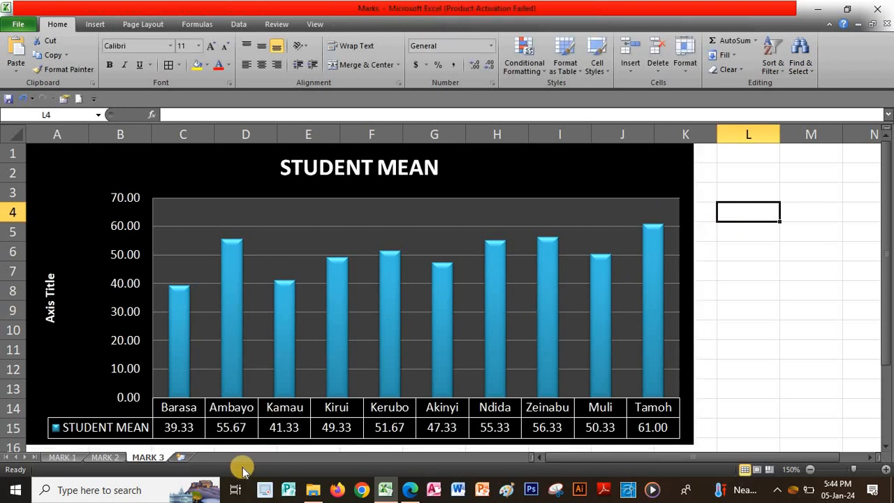
click(61, 457)
click(590, 214)
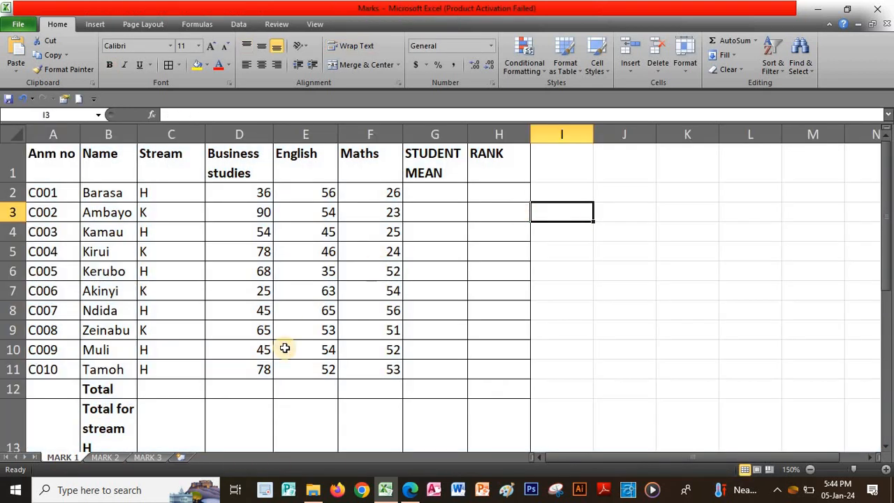
click(104, 457)
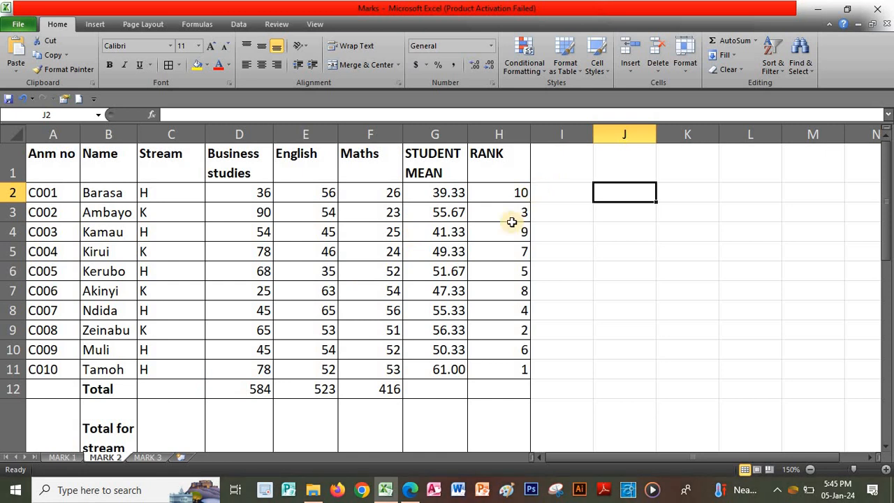
click(147, 457)
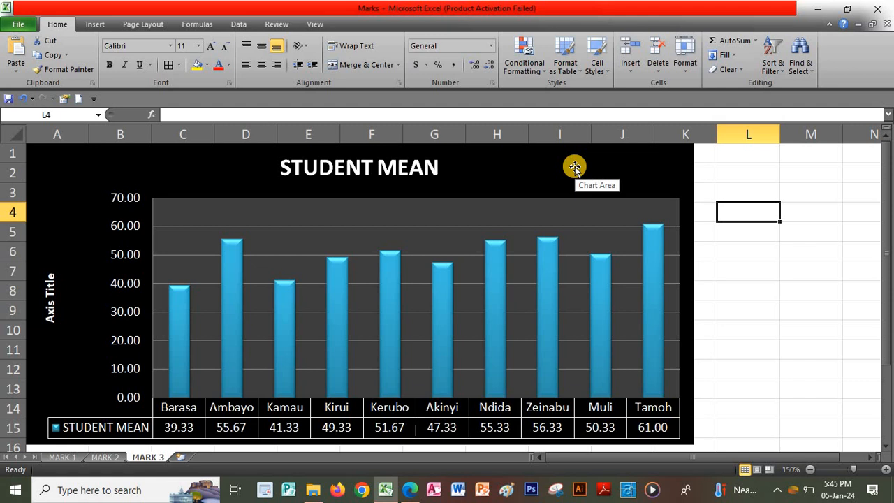
click(8, 99)
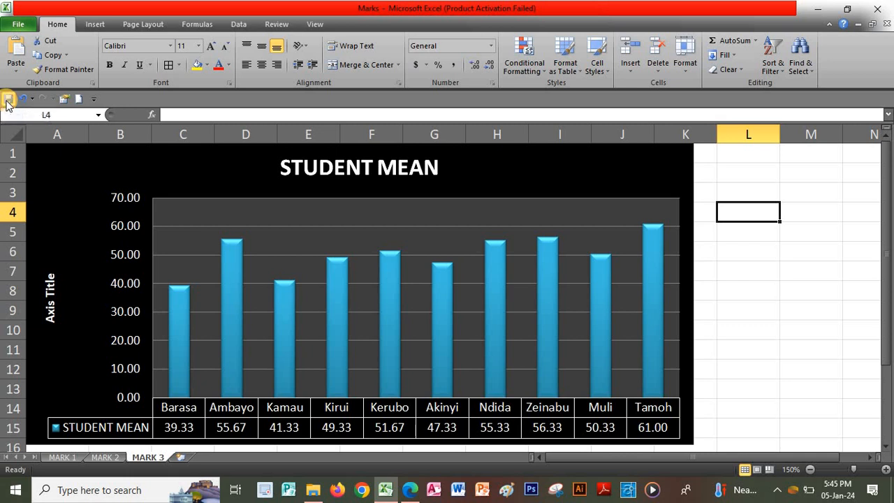